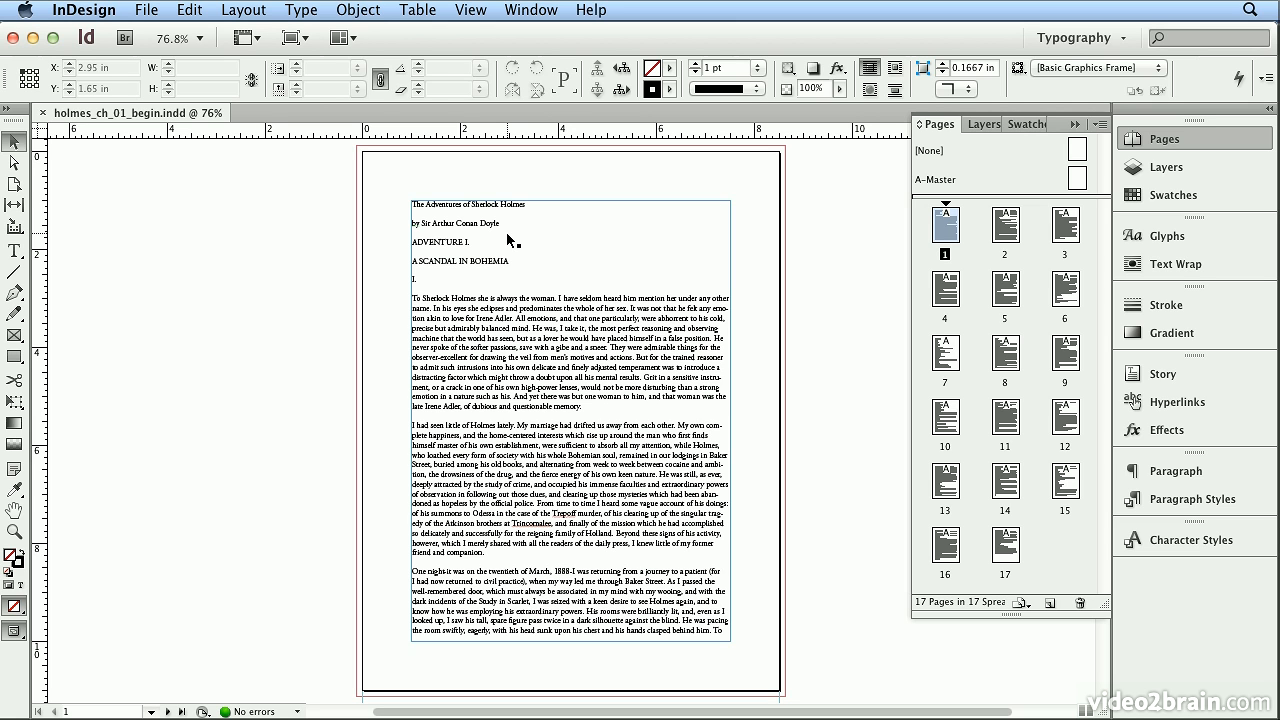
- Cut the book title and author lines from the start of page 1 and delete the leftover empty paragraph
double_click(504, 228)
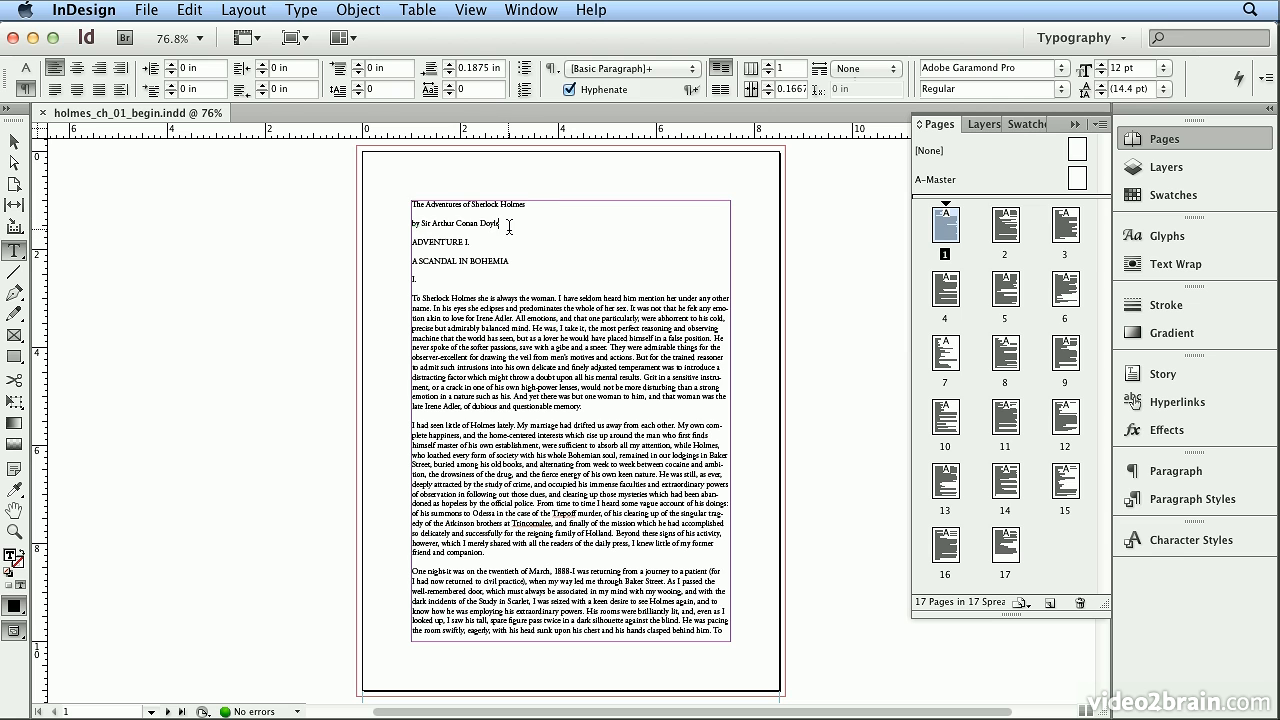
left_click_drag(504, 225, 409, 192)
key("cmd+c")
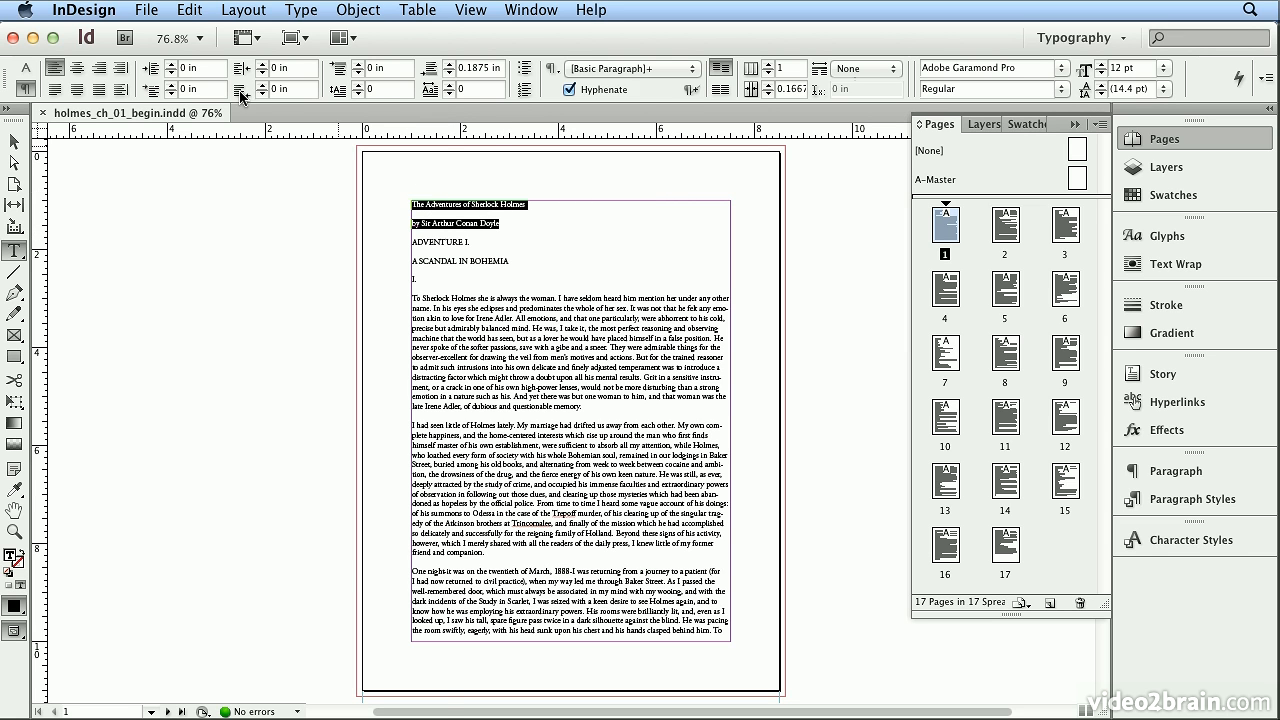
left_click(189, 10)
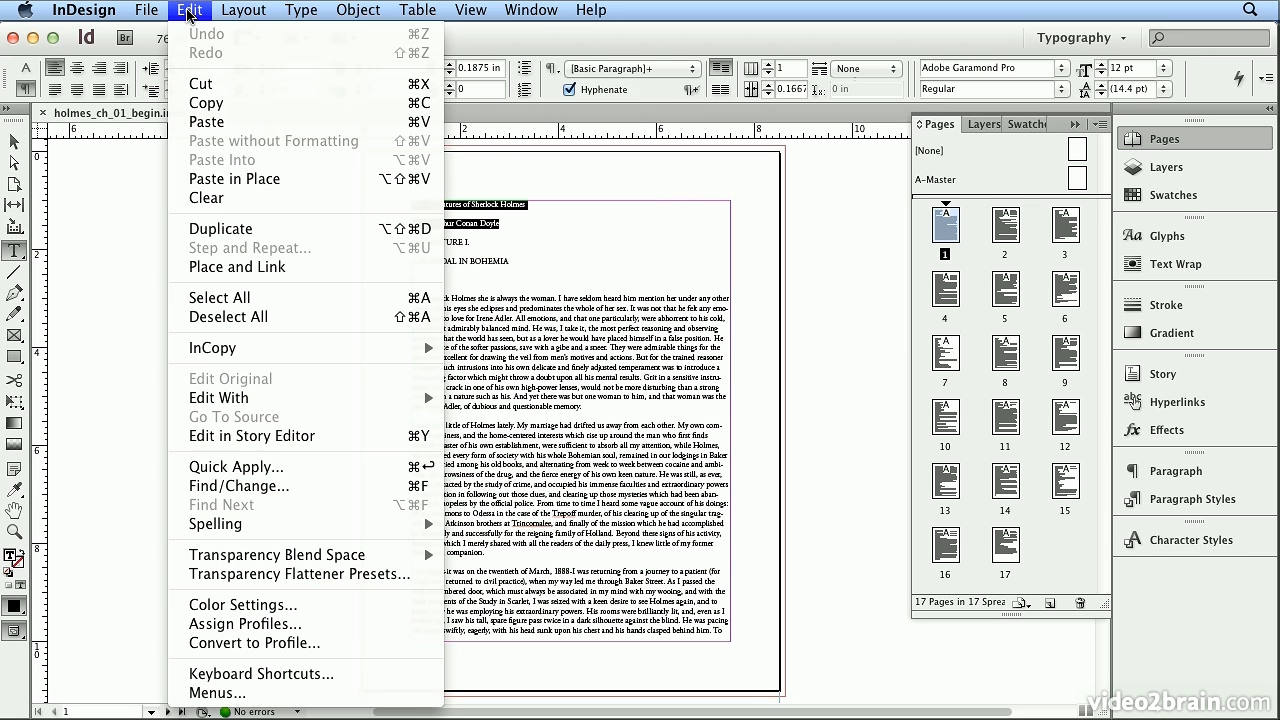
left_click(200, 84)
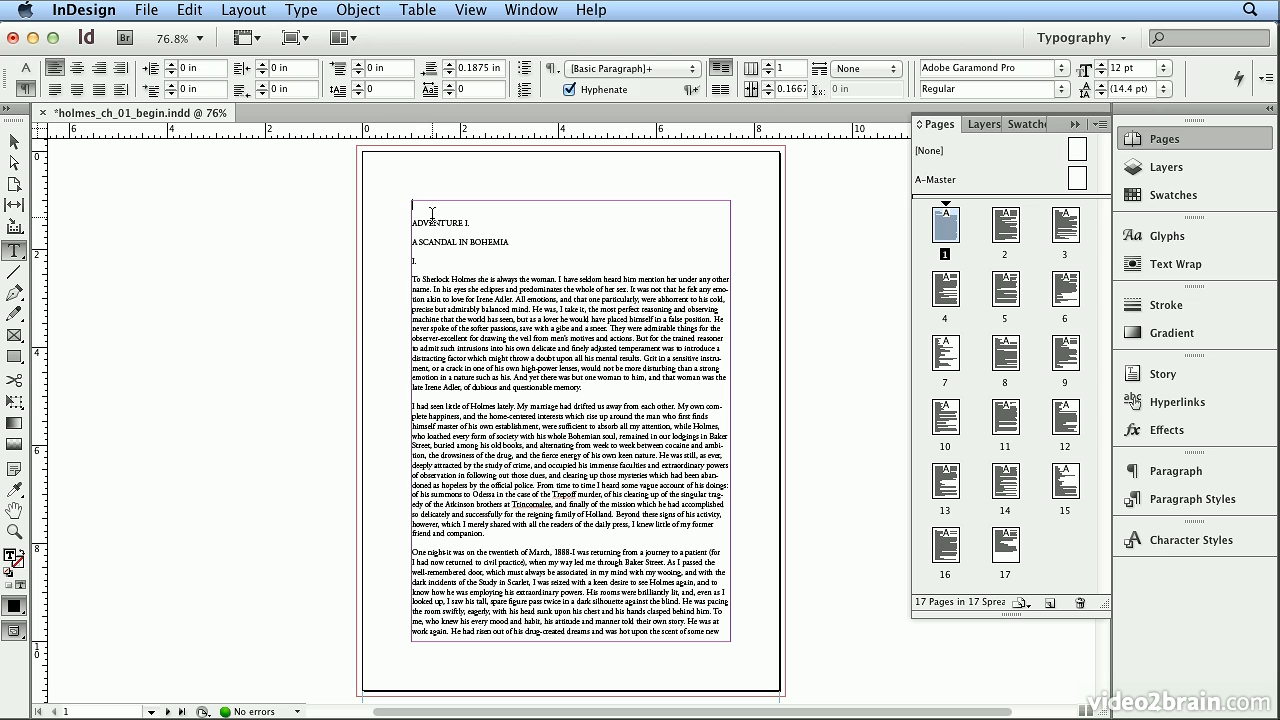
key("Delete")
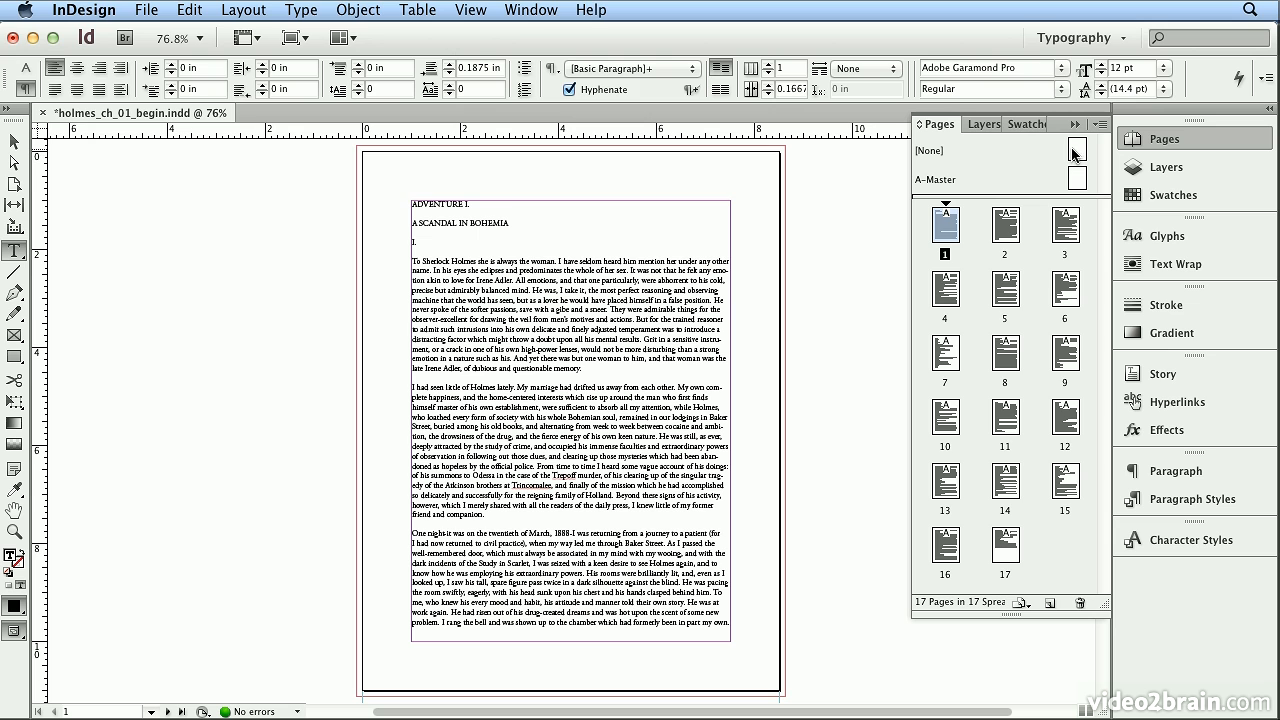
- Insert a new page based on the [None] master before page 1
mouse_move(1071, 155)
left_mouse_down()
mouse_move(966, 178)
mouse_move(921, 218)
mouse_move(992, 164)
mouse_move(1070, 150)
left_mouse_up()
left_click(1155, 143)
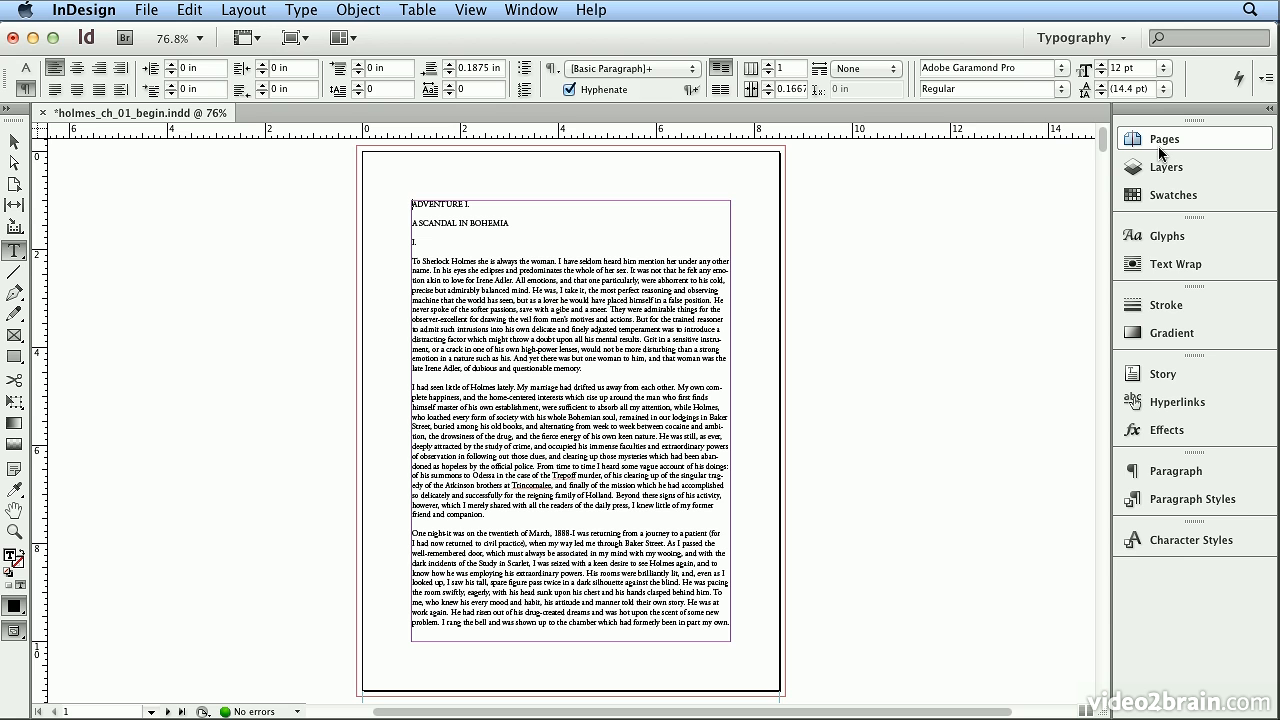
left_click(1182, 142)
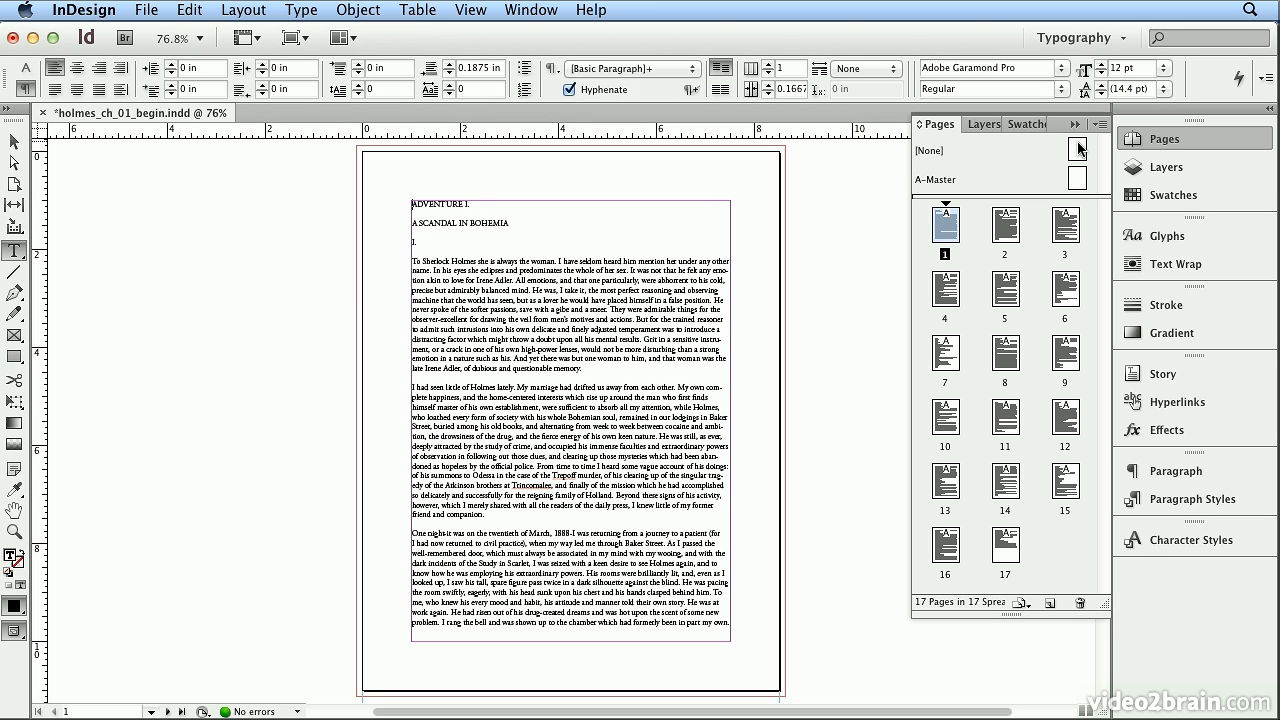
left_click_drag(1079, 148, 920, 219)
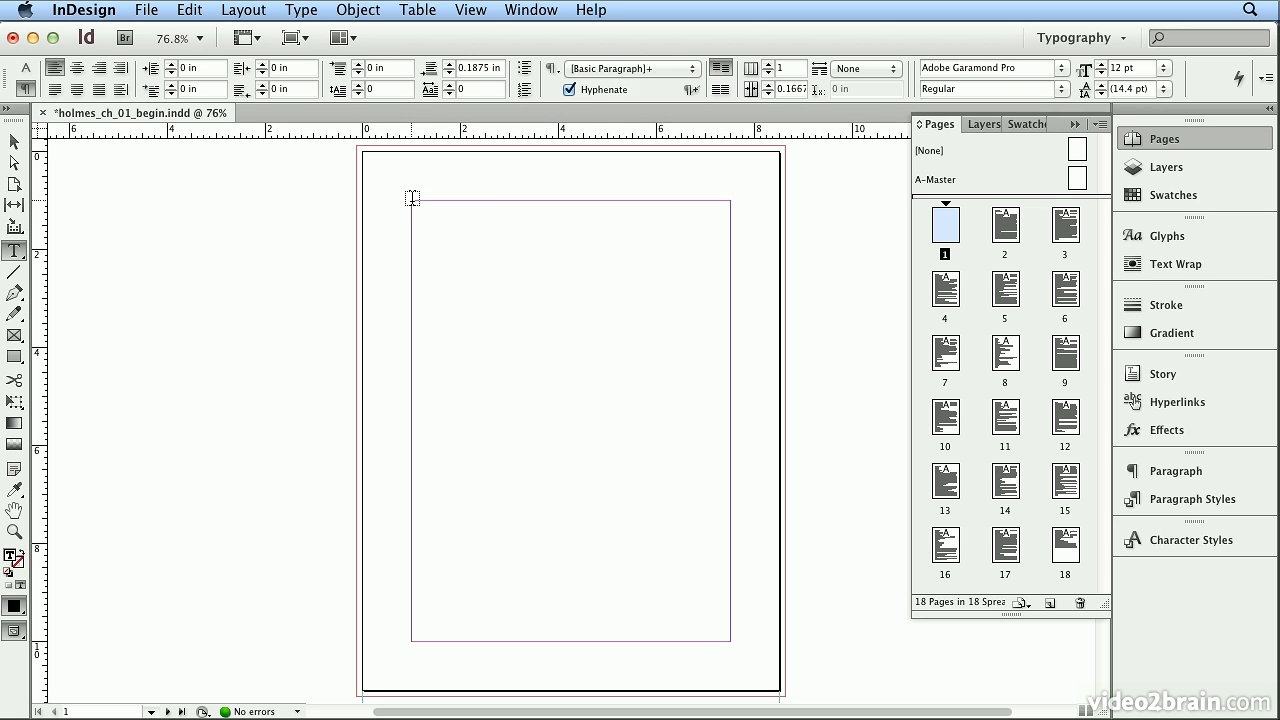
- Draw a text frame filling the margins of the blank first page and paste the title and author lines into it
left_click_drag(412, 198, 733, 641)
left_click(190, 10)
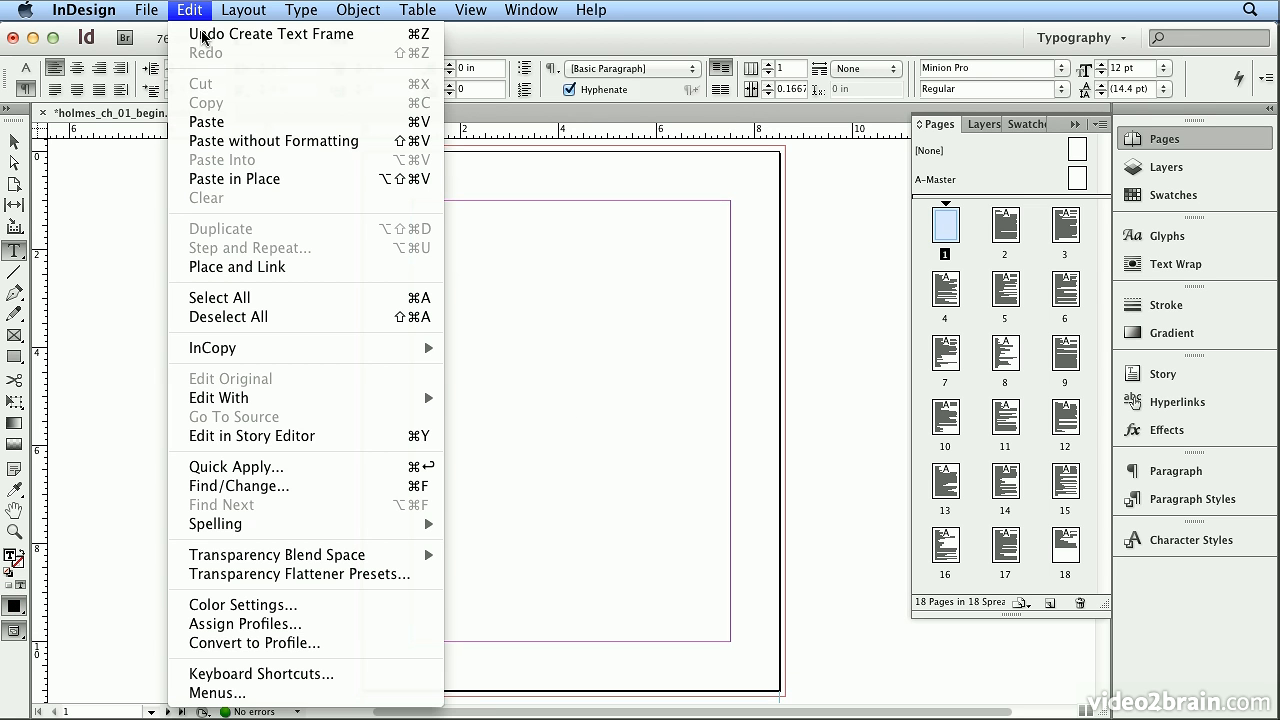
left_click(204, 121)
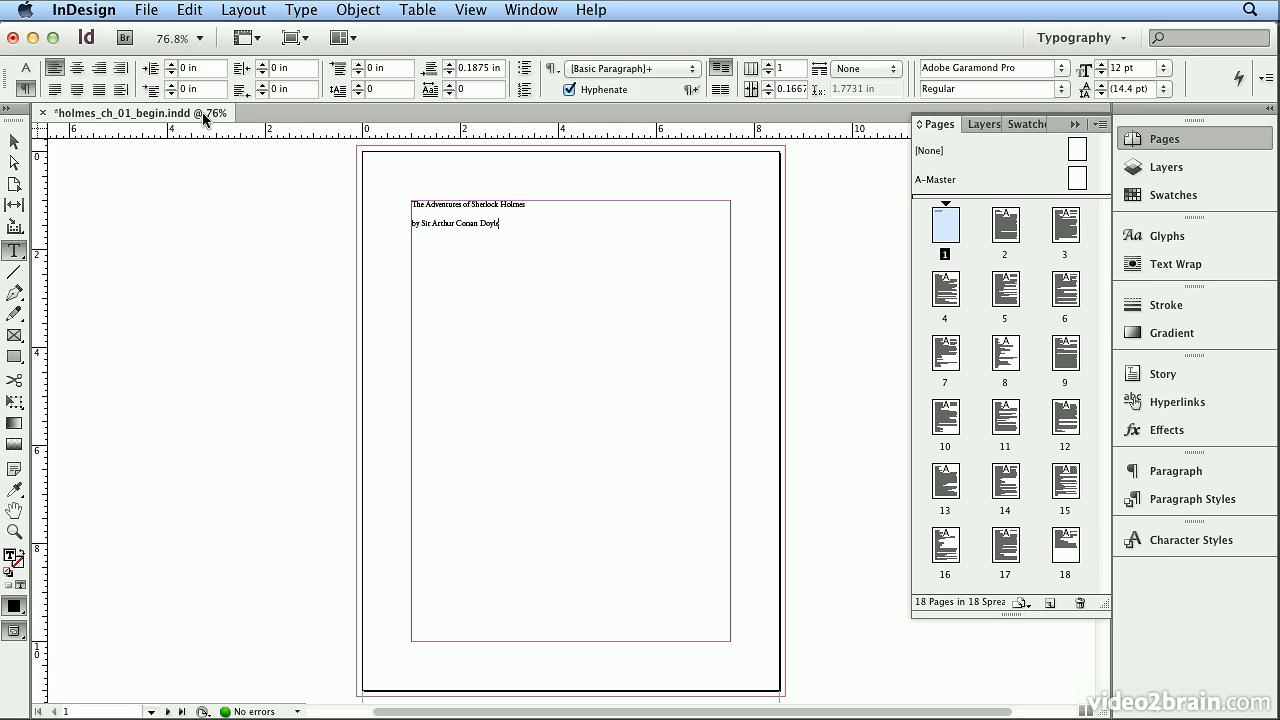
- Select all of the story text starting on page 2
double_click(1014, 240)
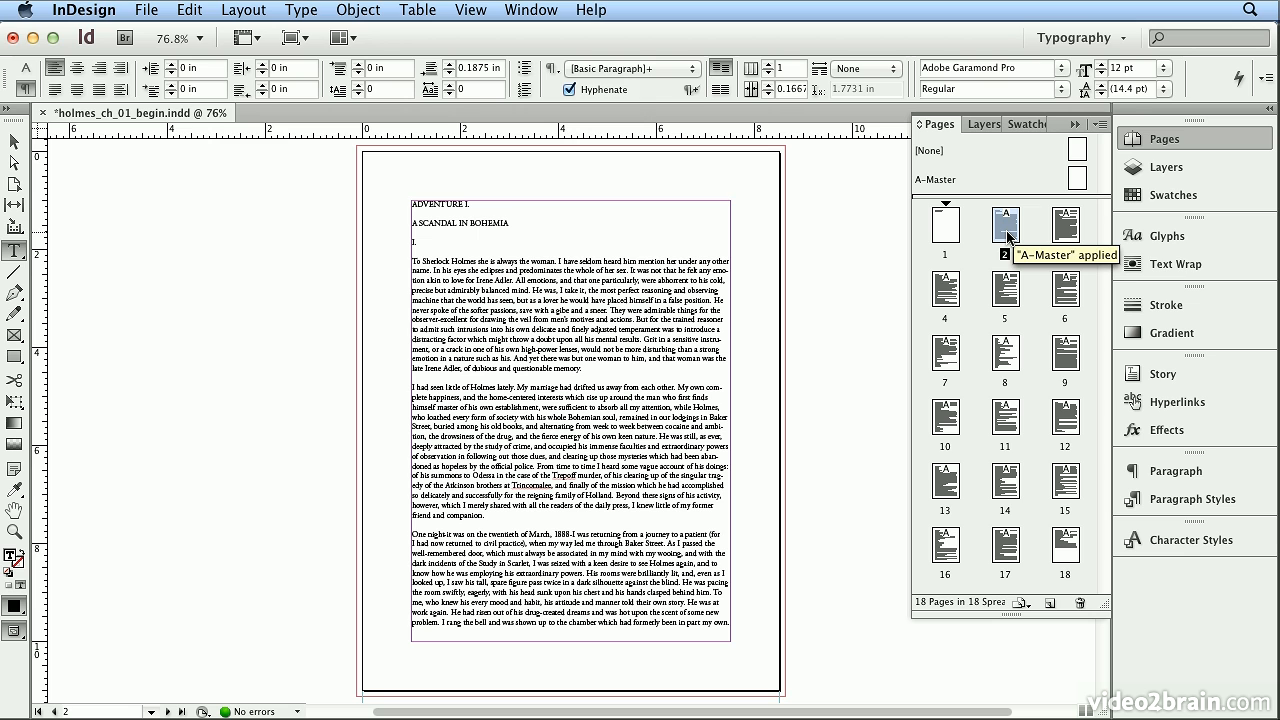
left_click(456, 245)
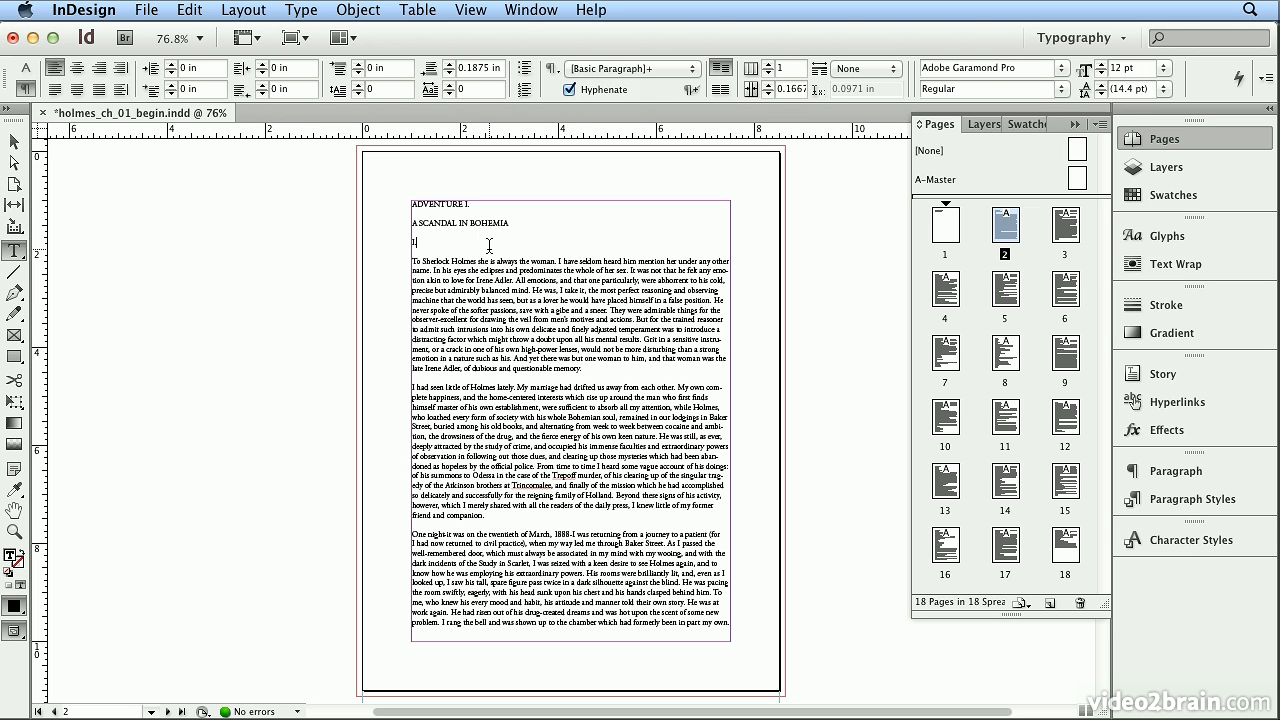
left_click(190, 10)
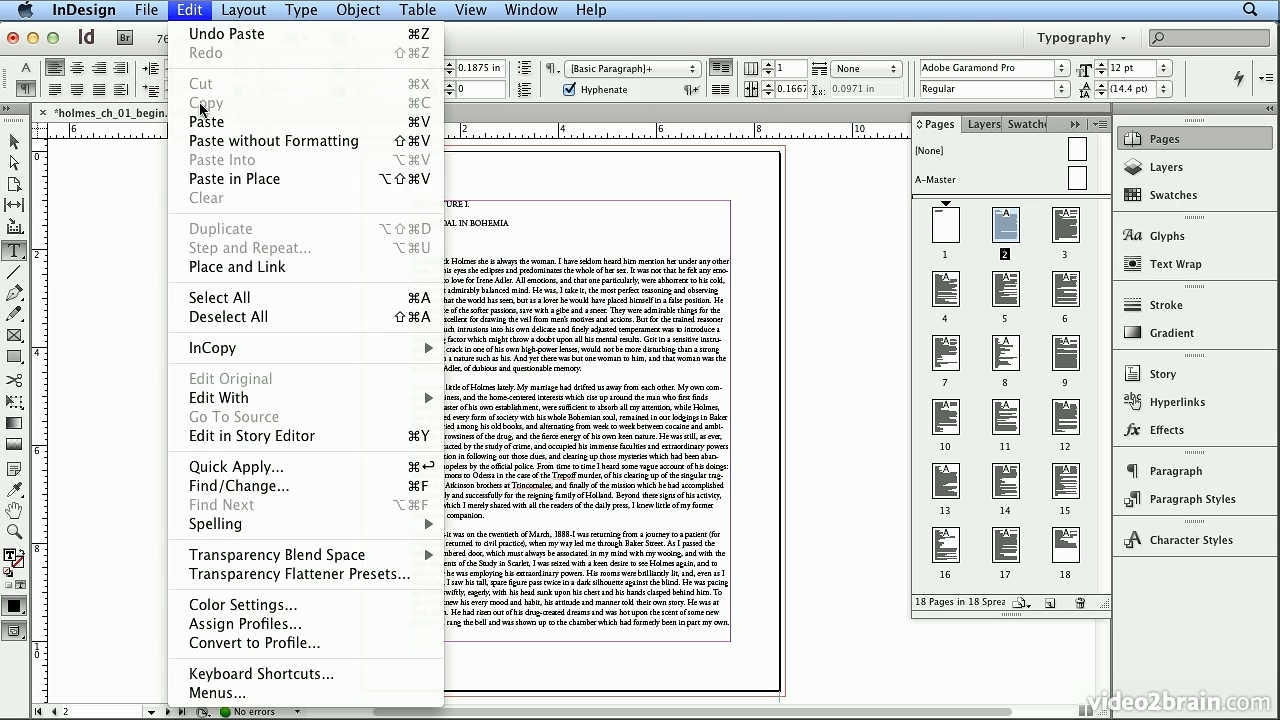
left_click(266, 300)
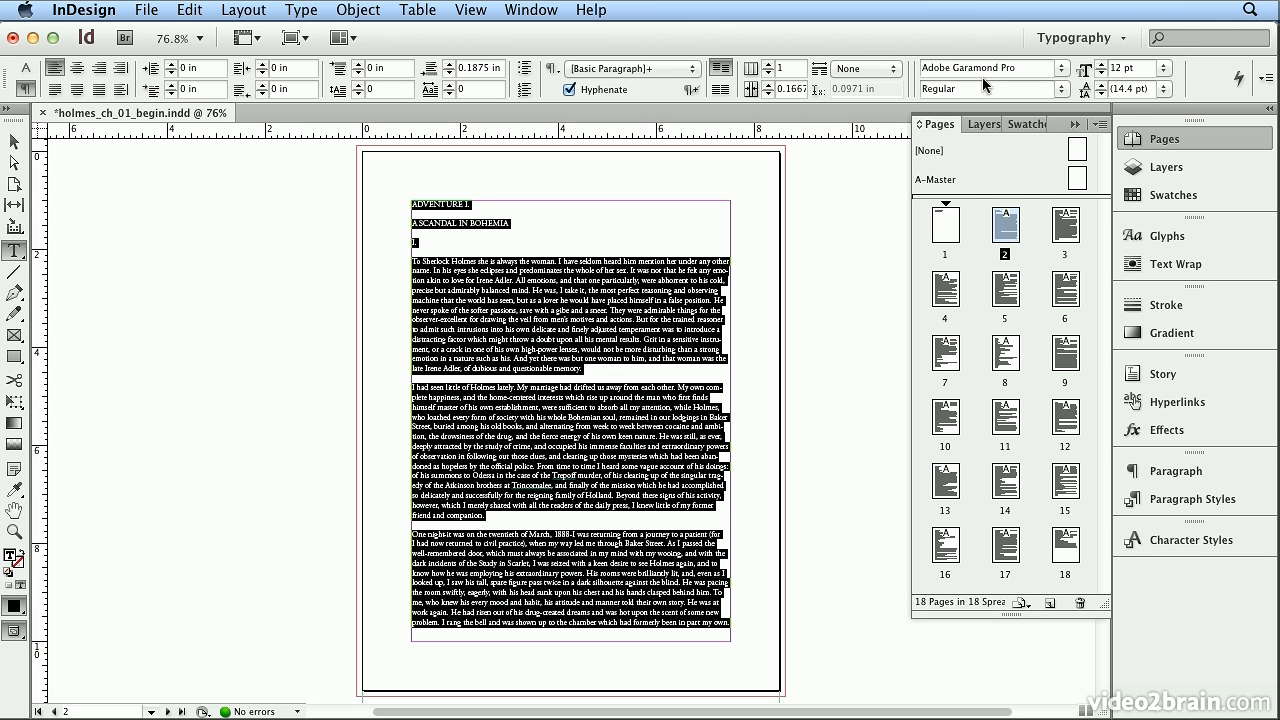
- Switch the workspace to Essentials and back to Typography
left_click(1053, 41)
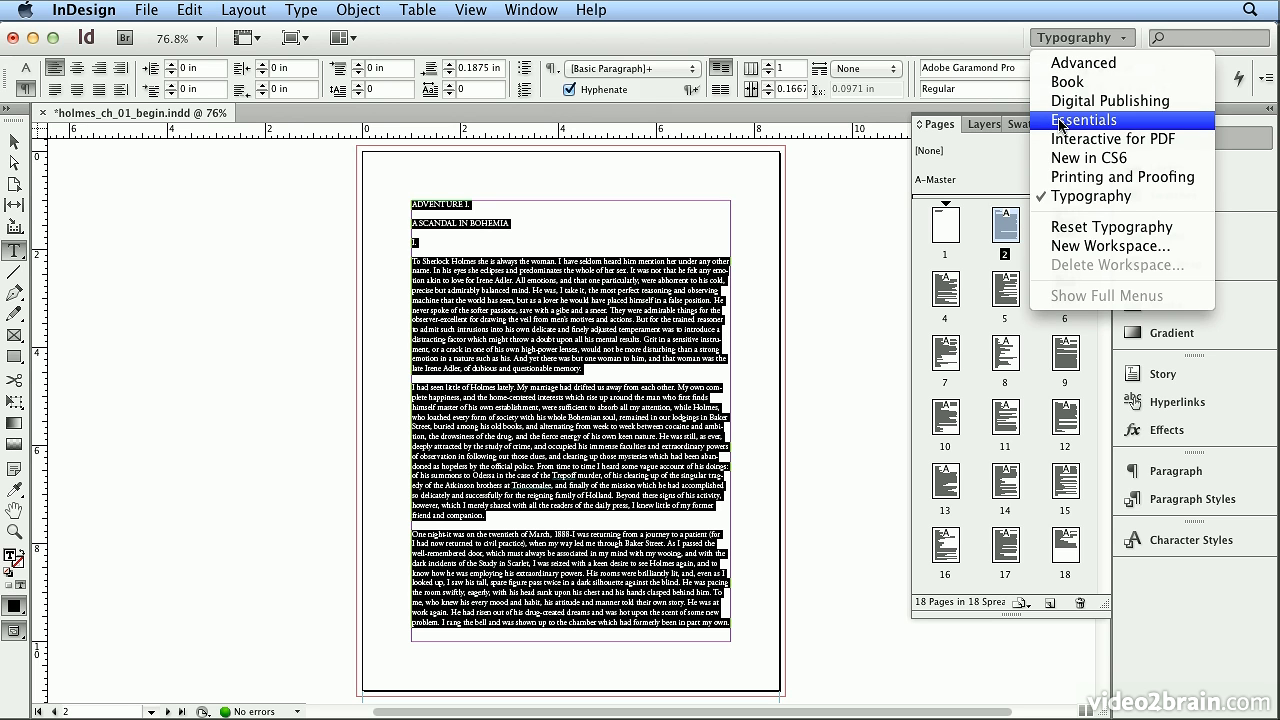
left_click(1060, 120)
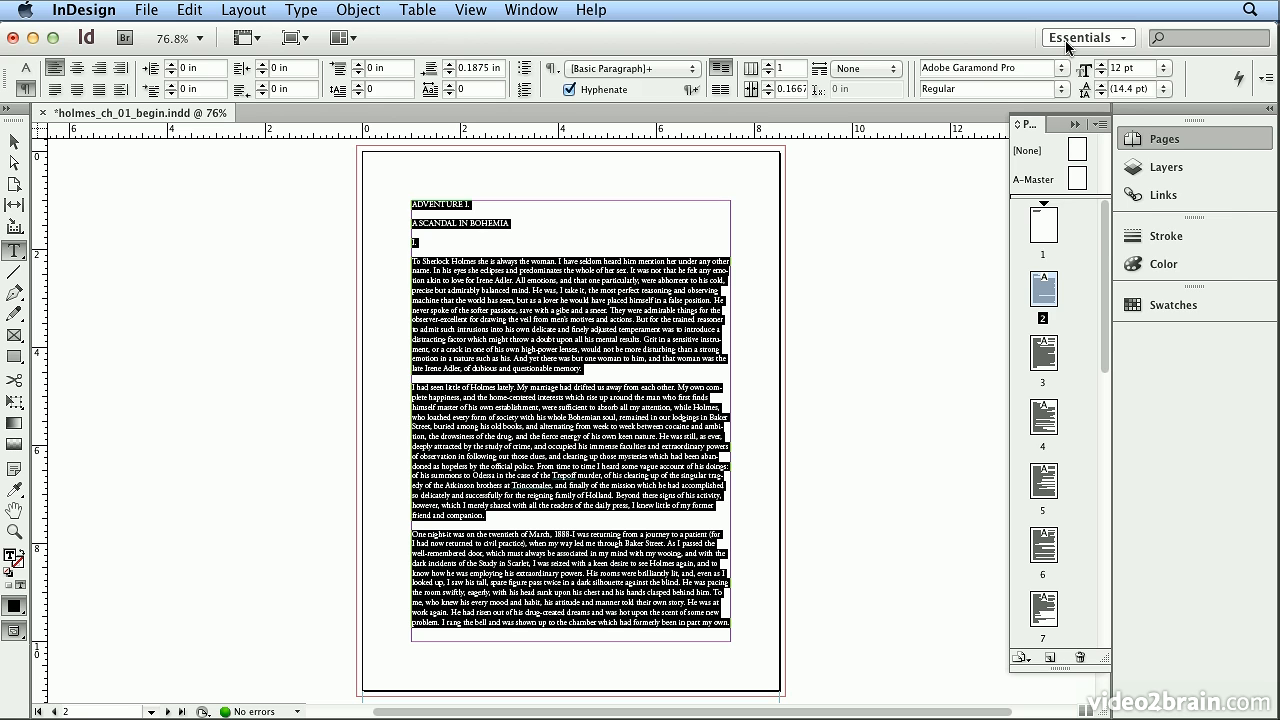
left_click(1067, 40)
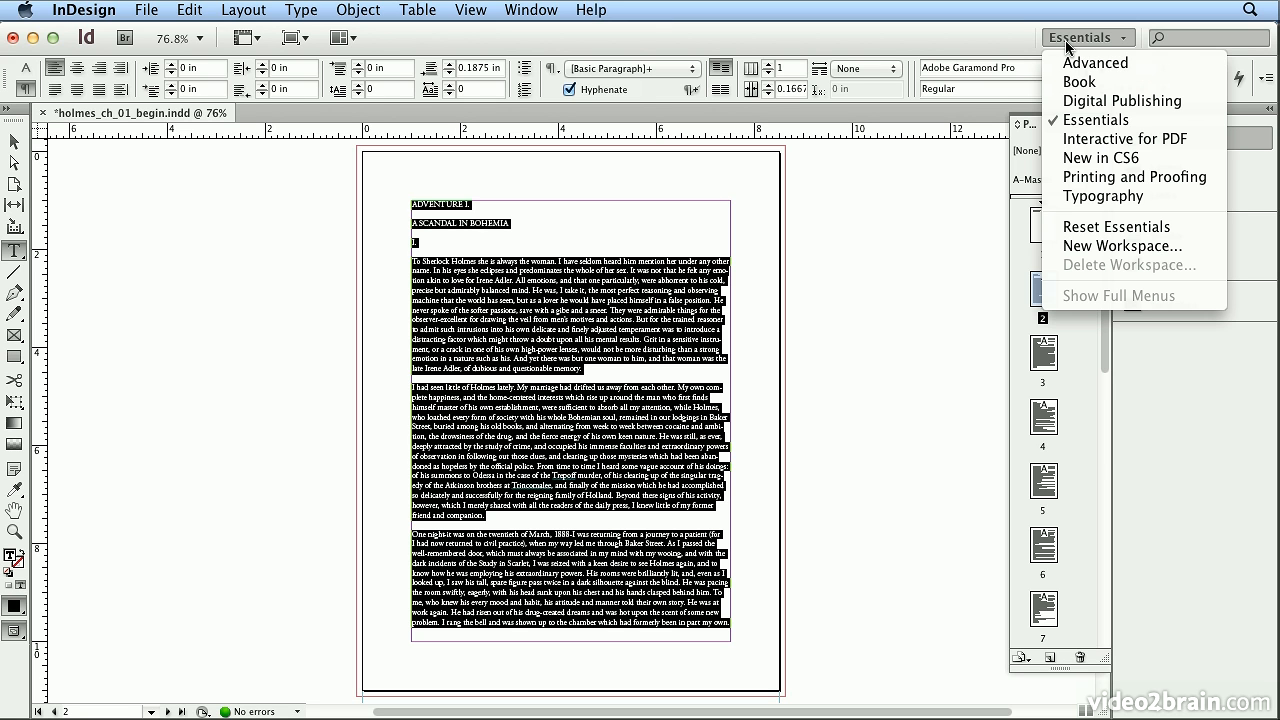
left_click(1064, 204)
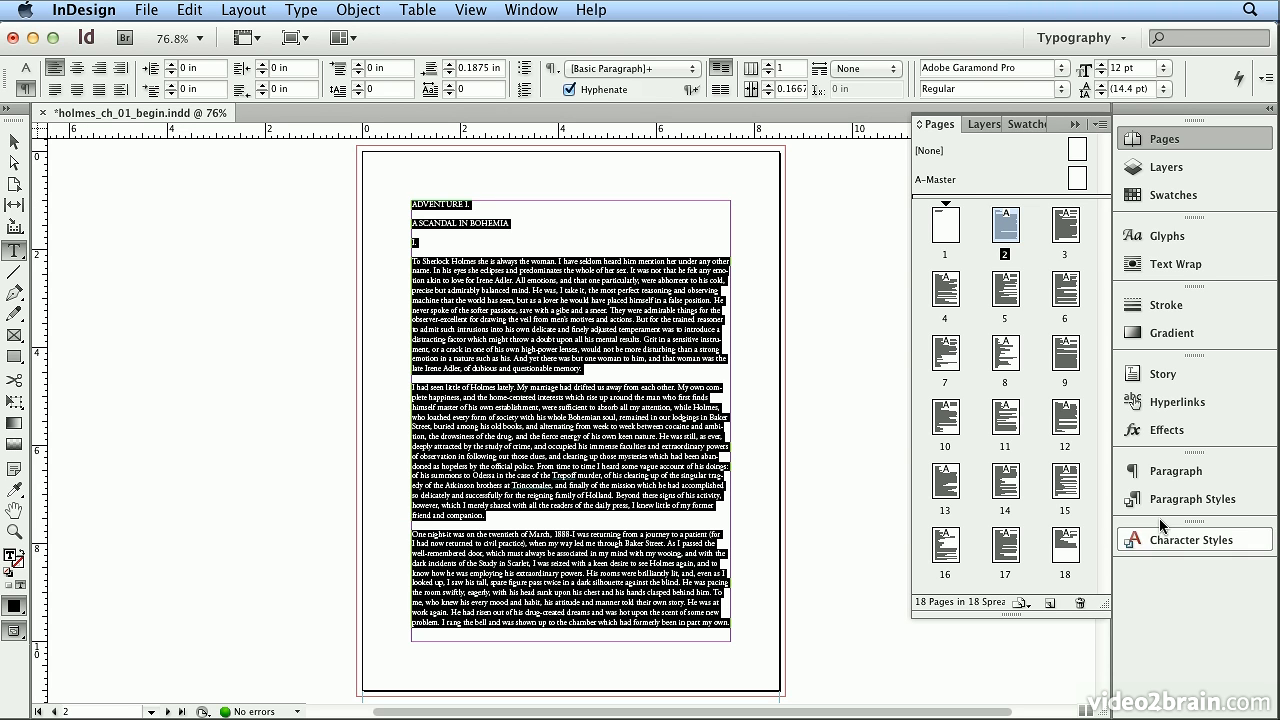
- Remove the Paragraph panel from its group with Paragraph Styles and show the character formatting controls
left_click(1166, 478)
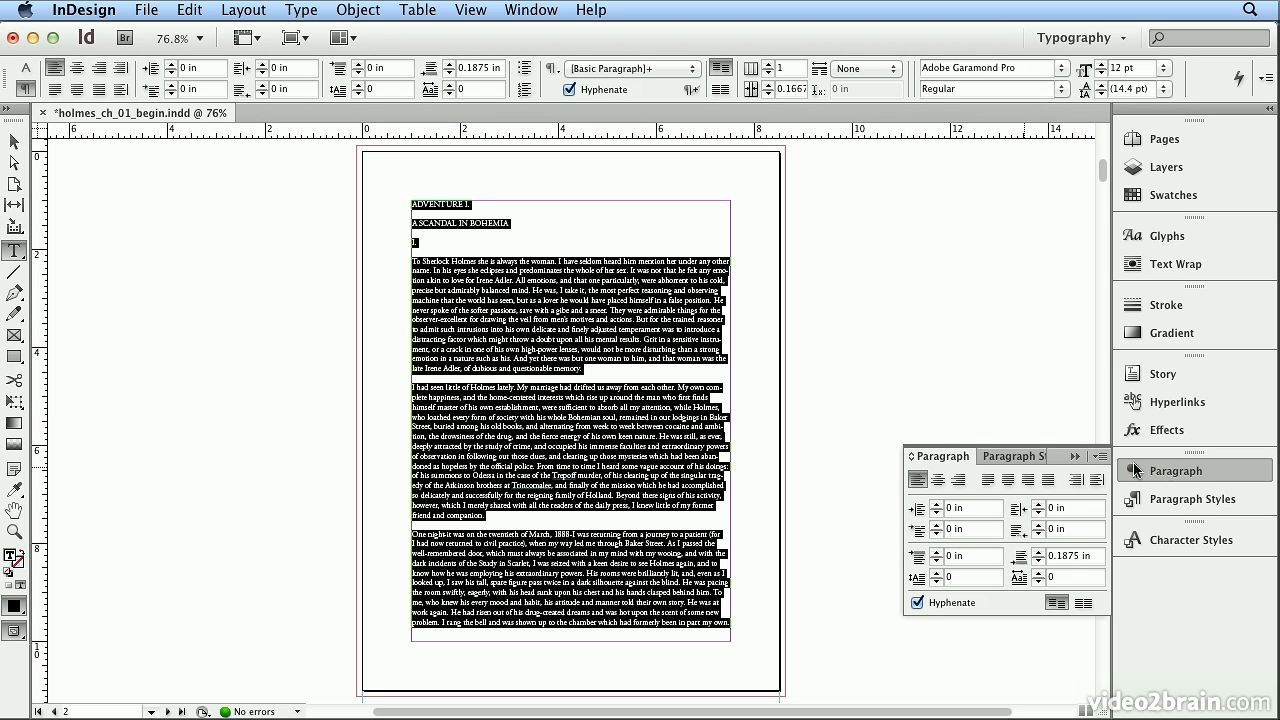
left_click_drag(977, 456, 793, 348)
left_click(752, 334)
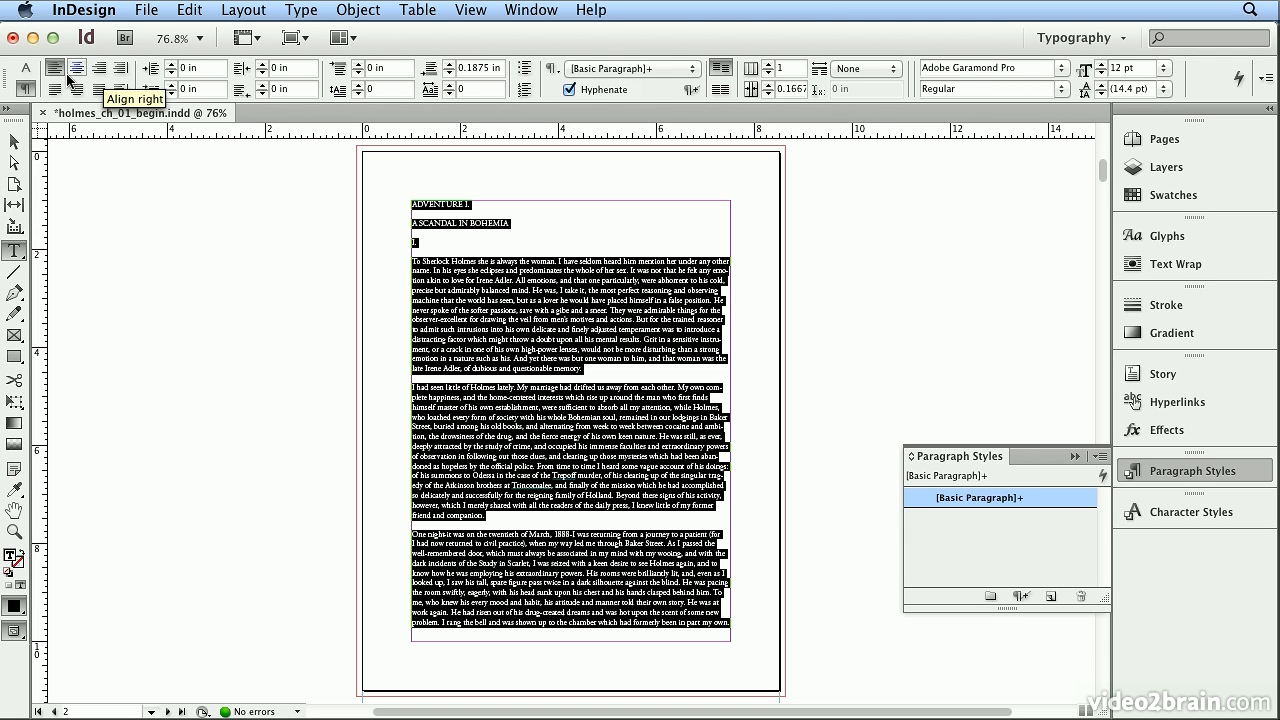
left_click(25, 70)
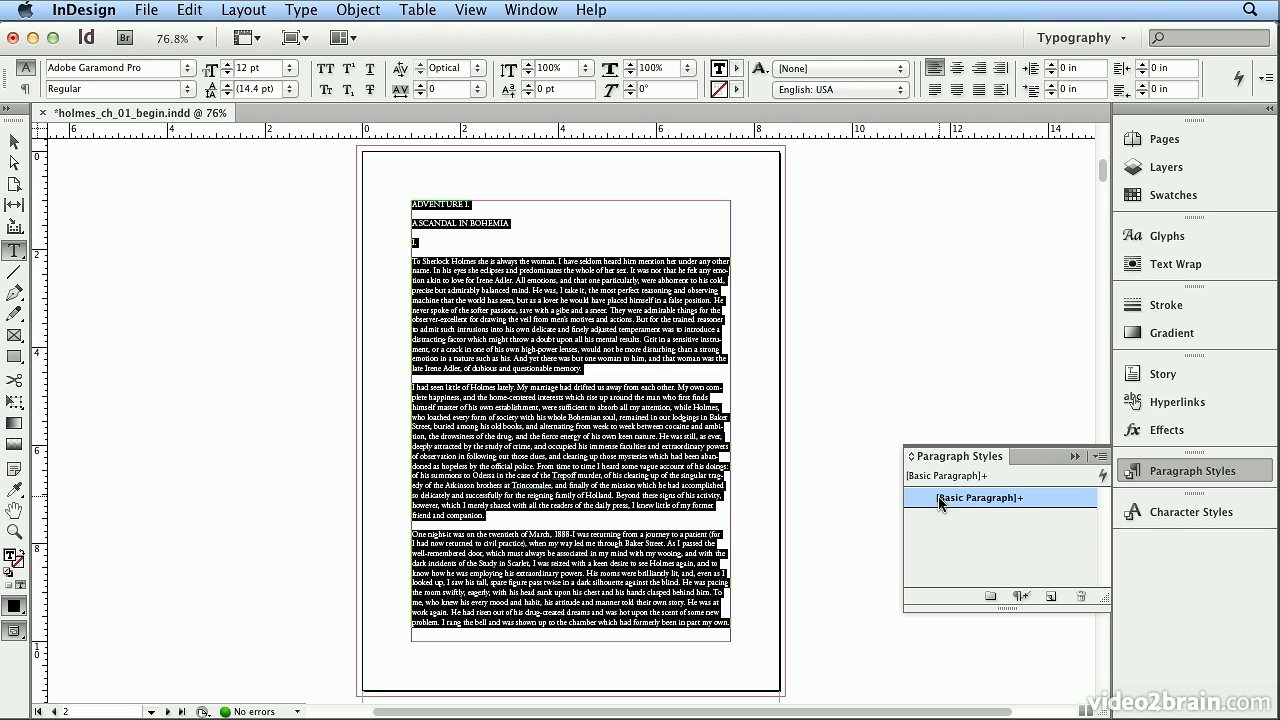
- Start a new paragraph style named body from the selected text, with Apply Style to Selection and Preview enabled
mouse_move(955, 503)
left_click(1100, 459)
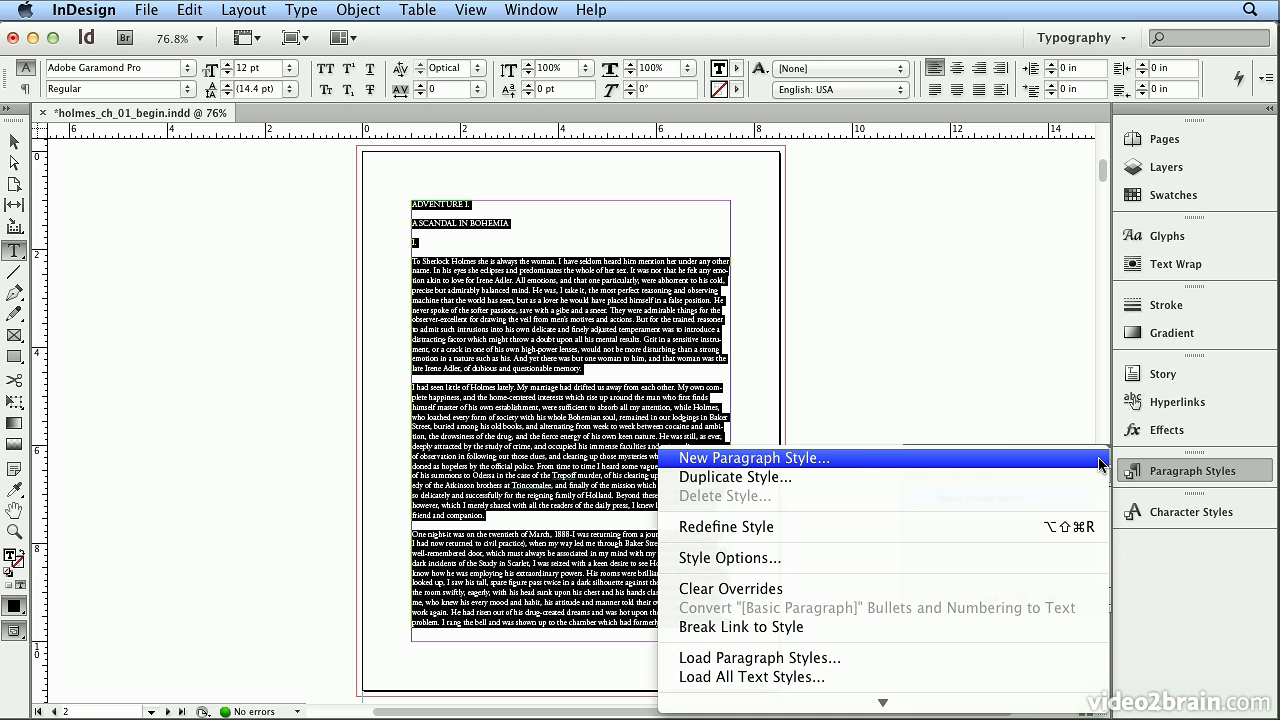
left_click(849, 466)
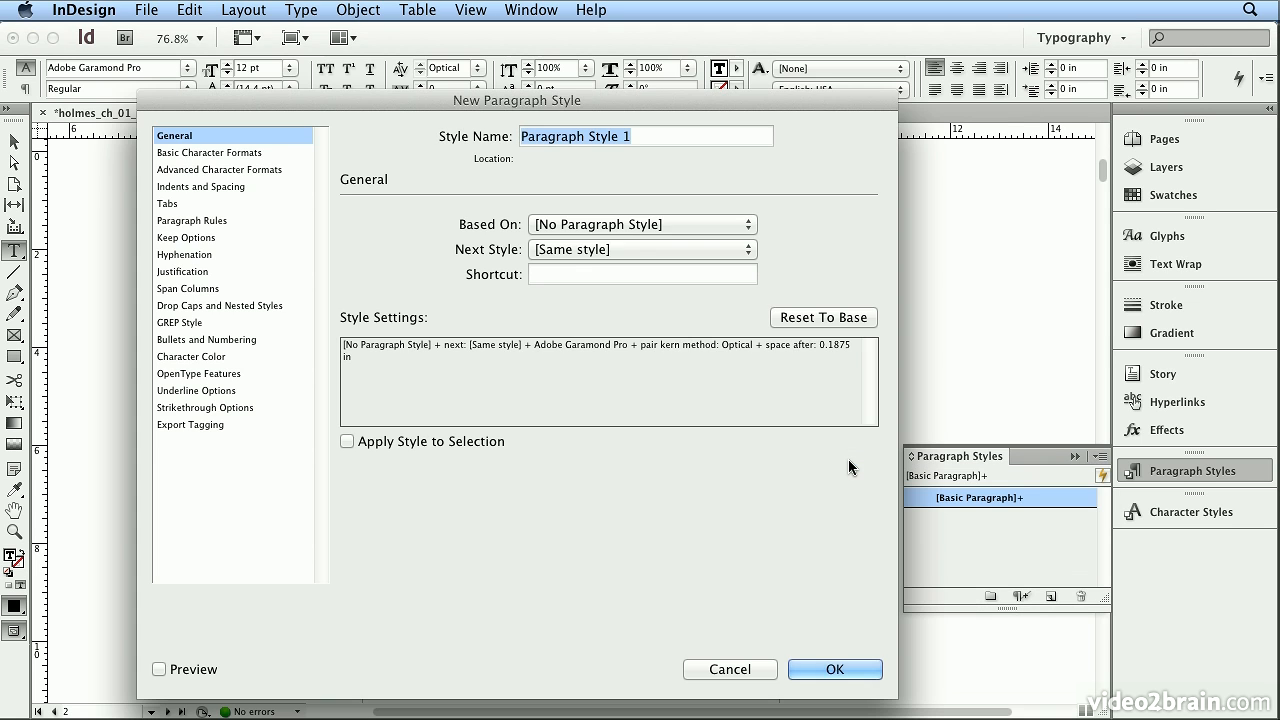
type("body")
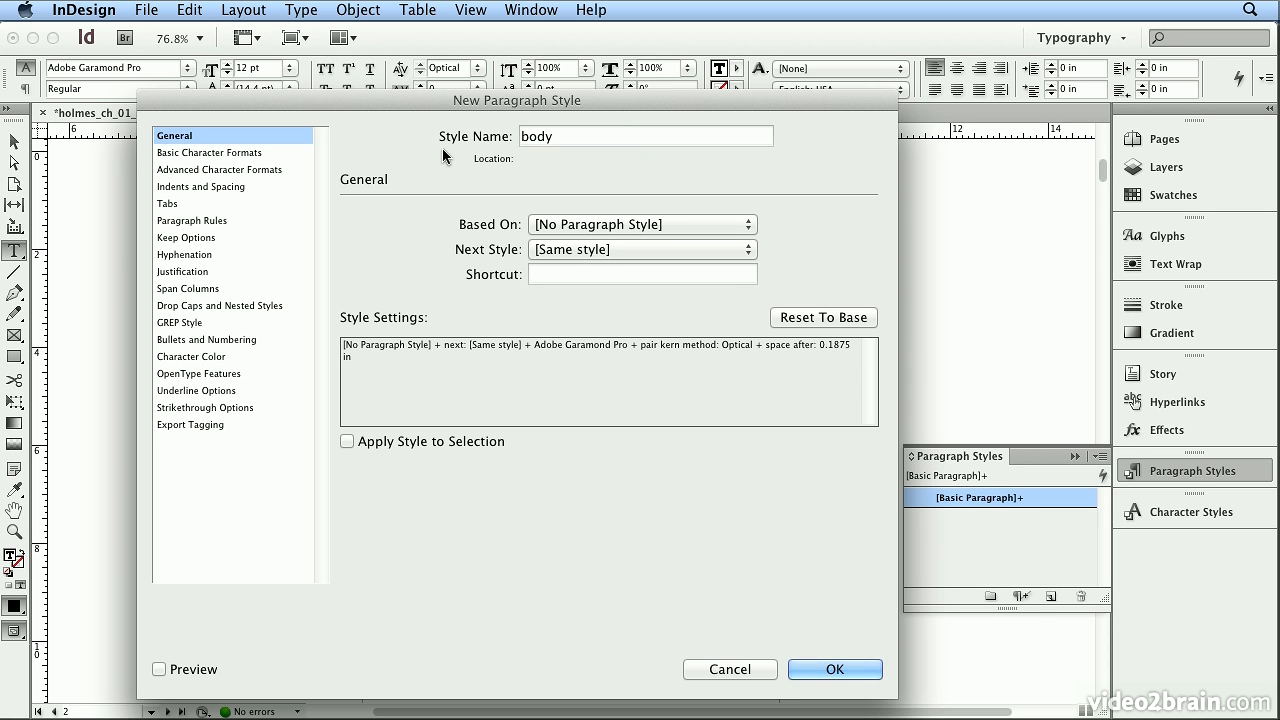
left_click_drag(333, 104, 721, 111)
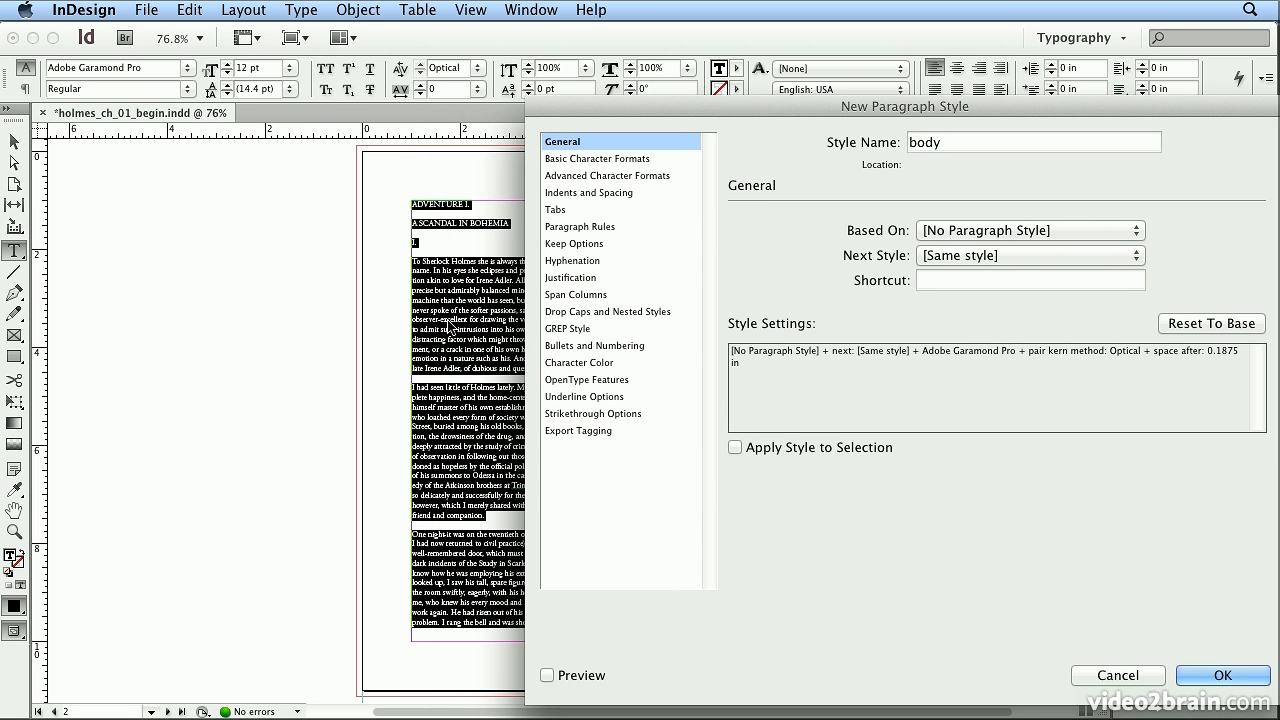
left_click(824, 446)
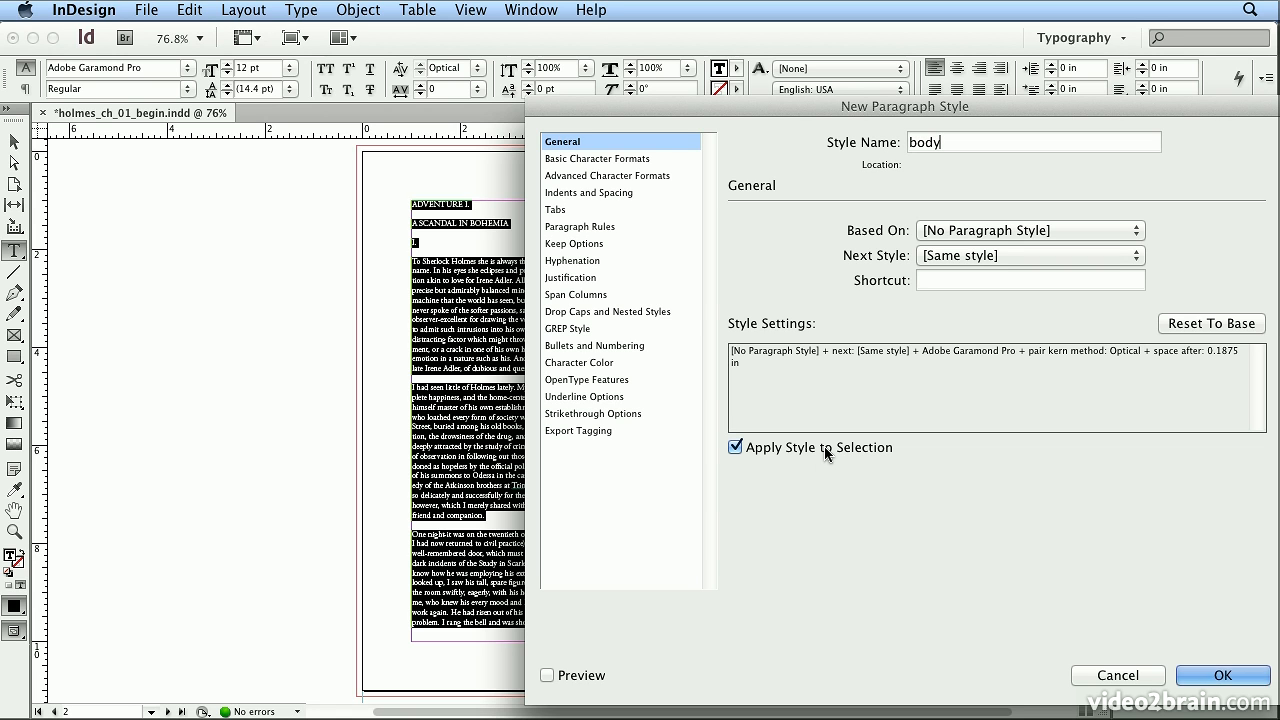
left_click(550, 676)
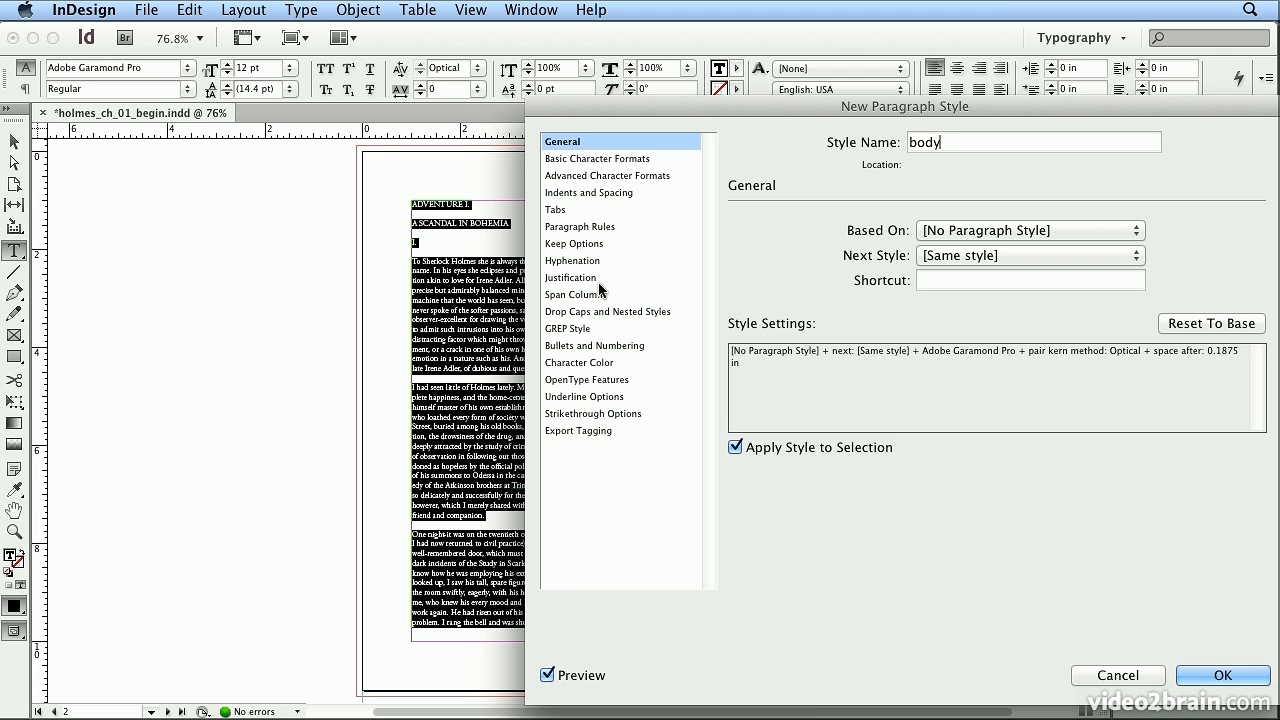
- Set the body style's font family to Adobe Caslon Pro in its basic character formats
left_click(596, 160)
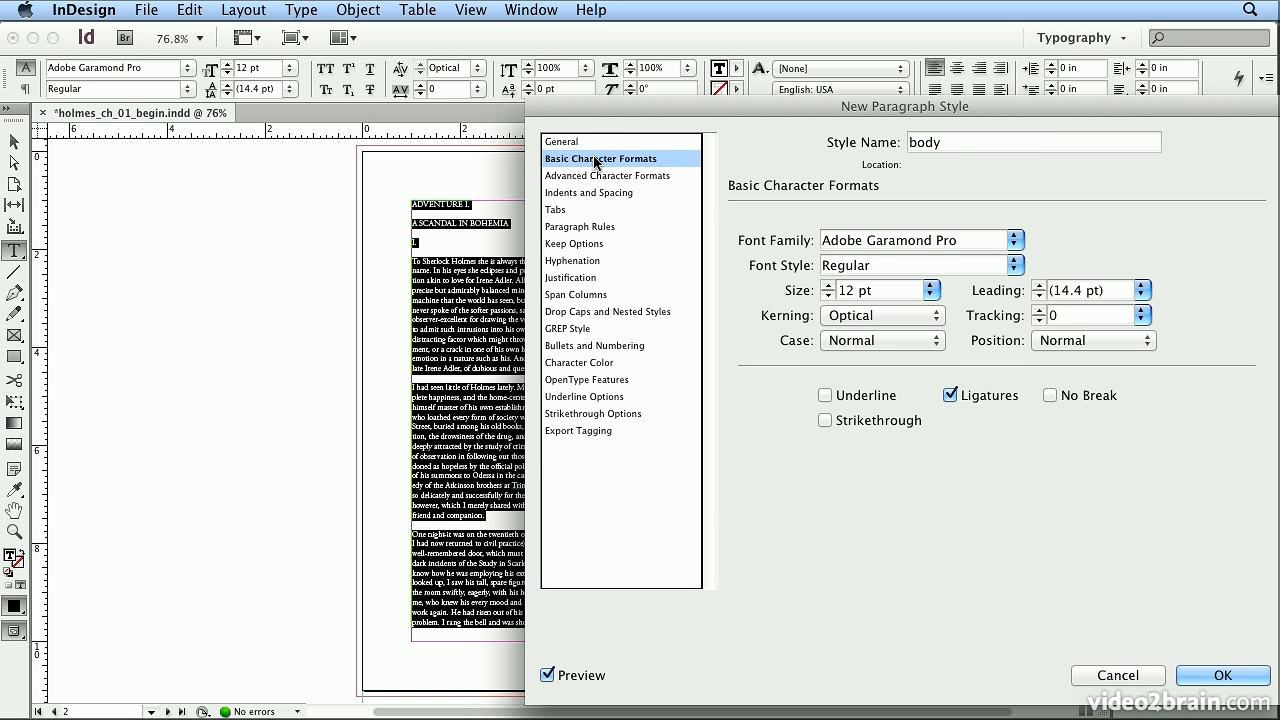
left_click(1015, 241)
scroll(986, 63, "up", 5)
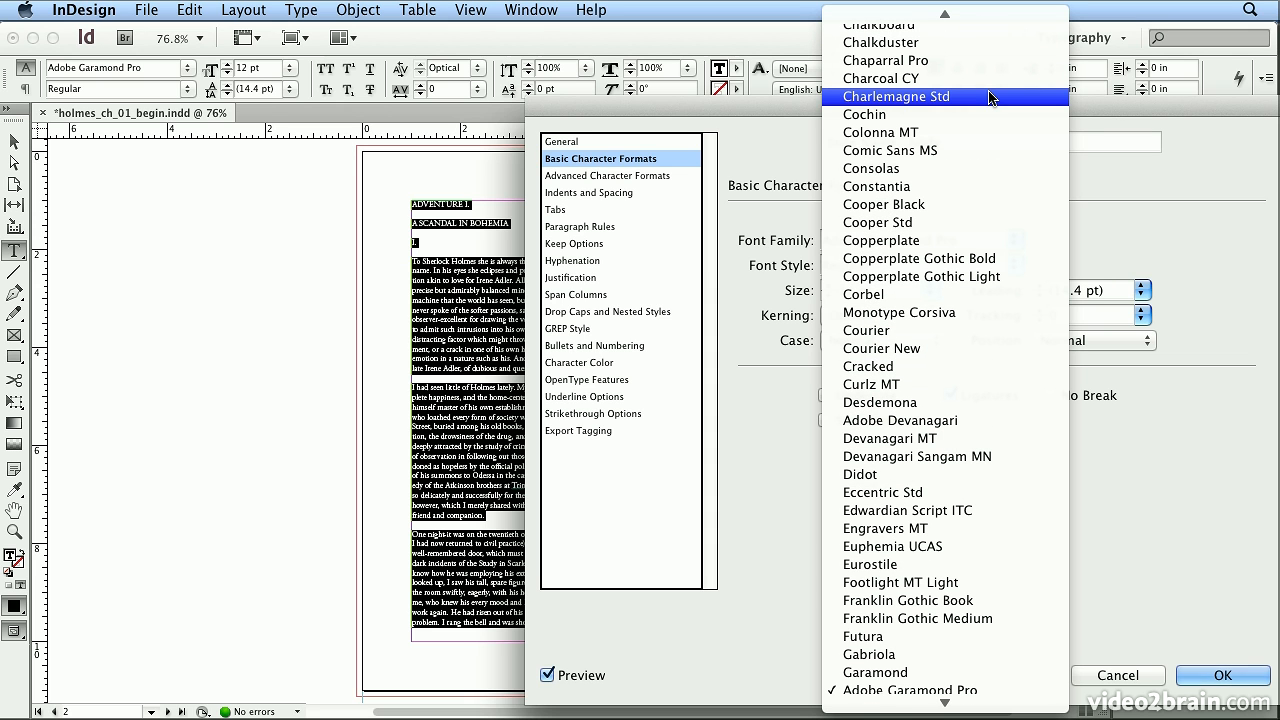
scroll(989, 97, "up", 4)
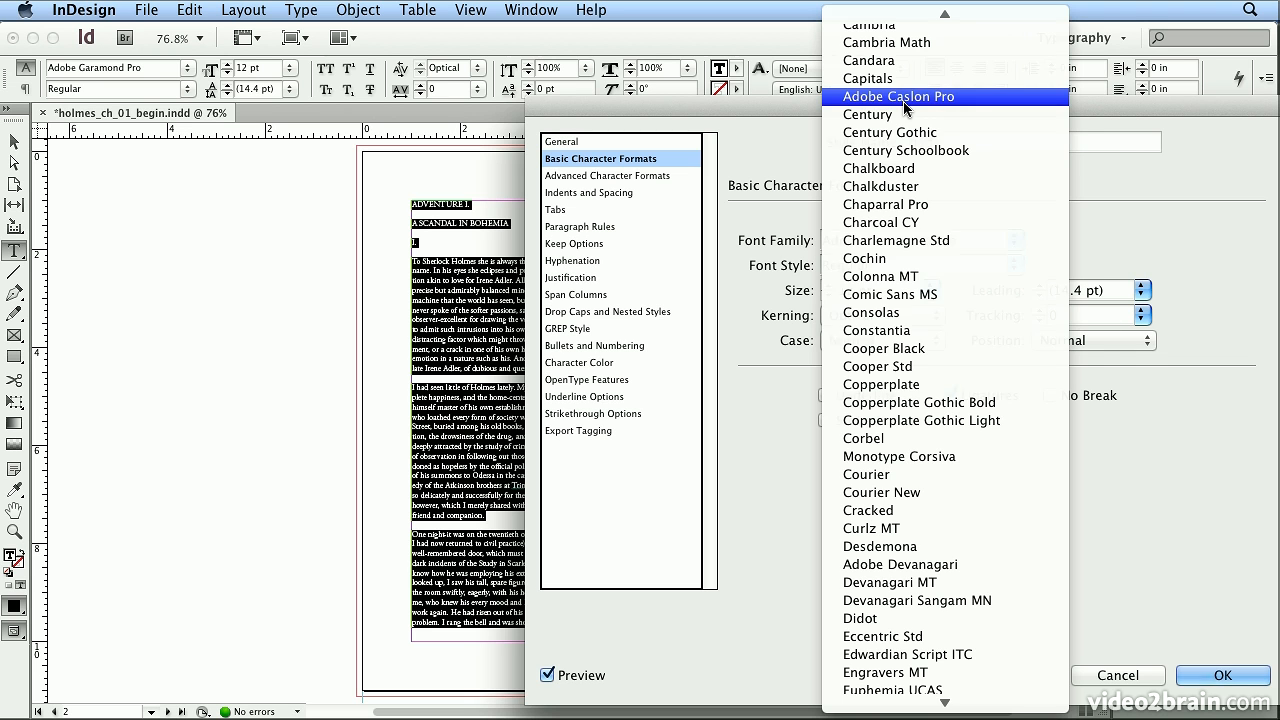
left_click(905, 107)
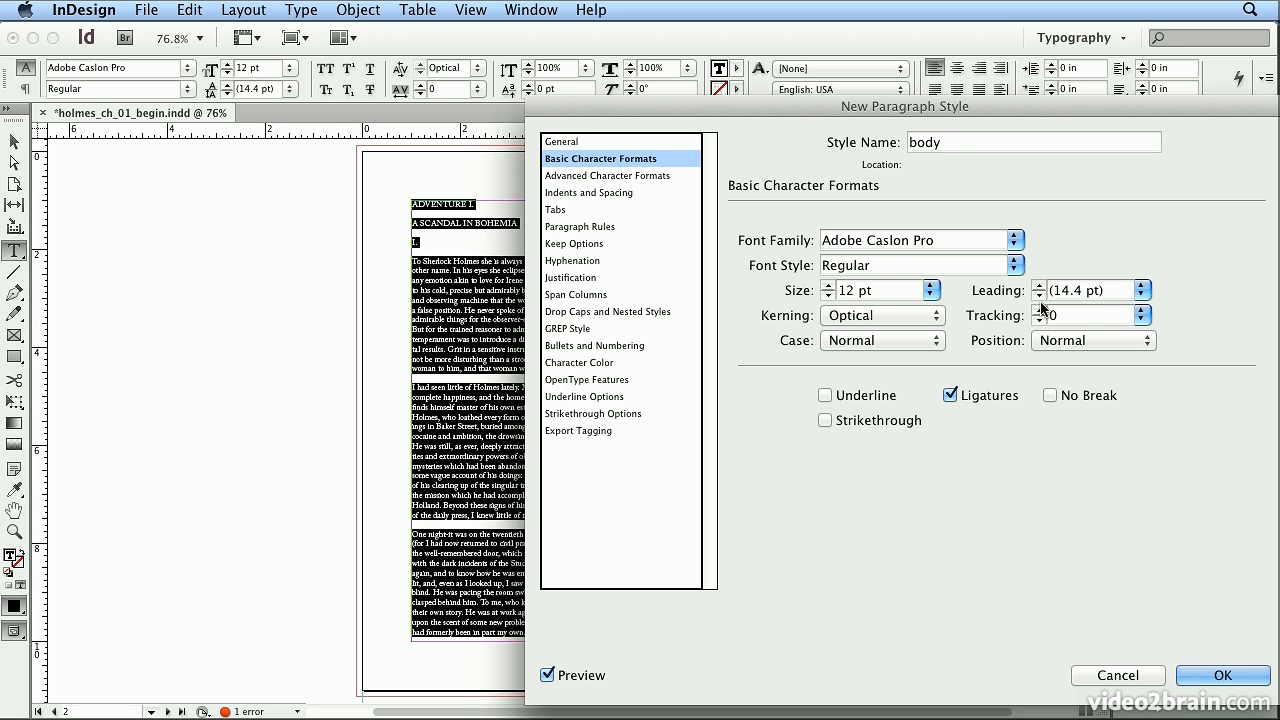
- Set the body style's font size to 10 pt, keeping the leading on Auto
left_click(1142, 291)
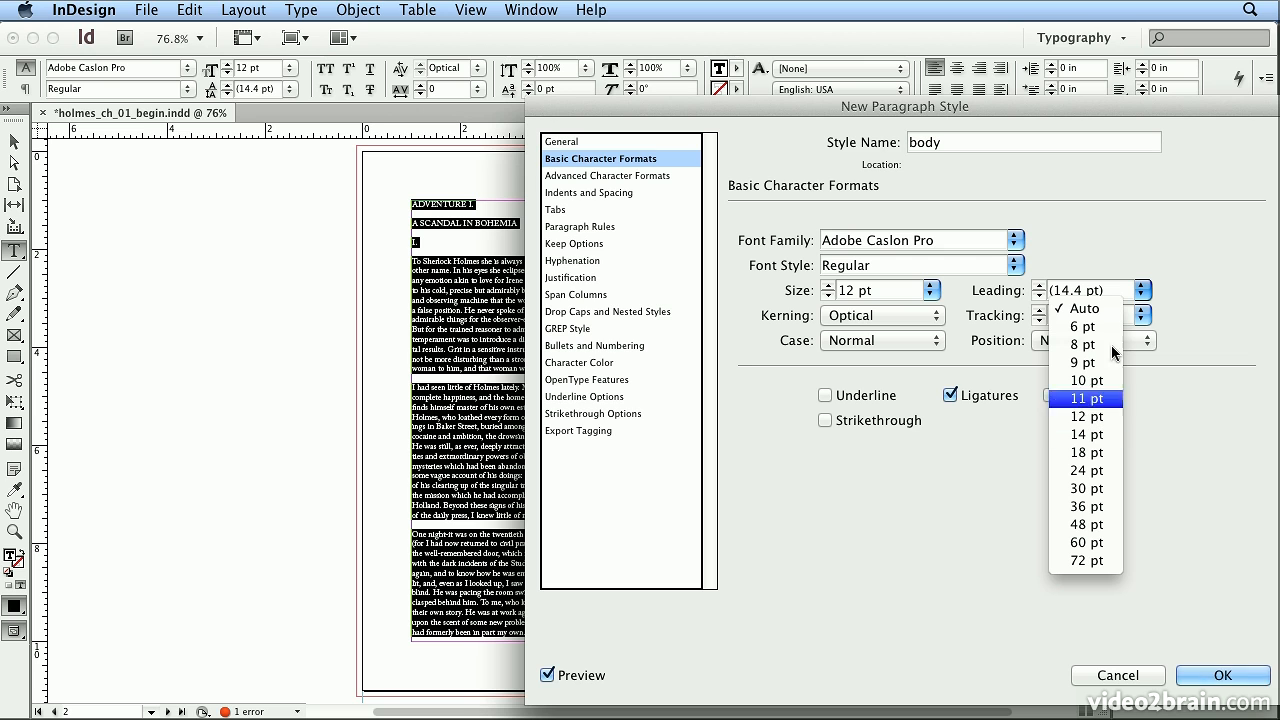
left_click(1095, 271)
left_click(931, 290)
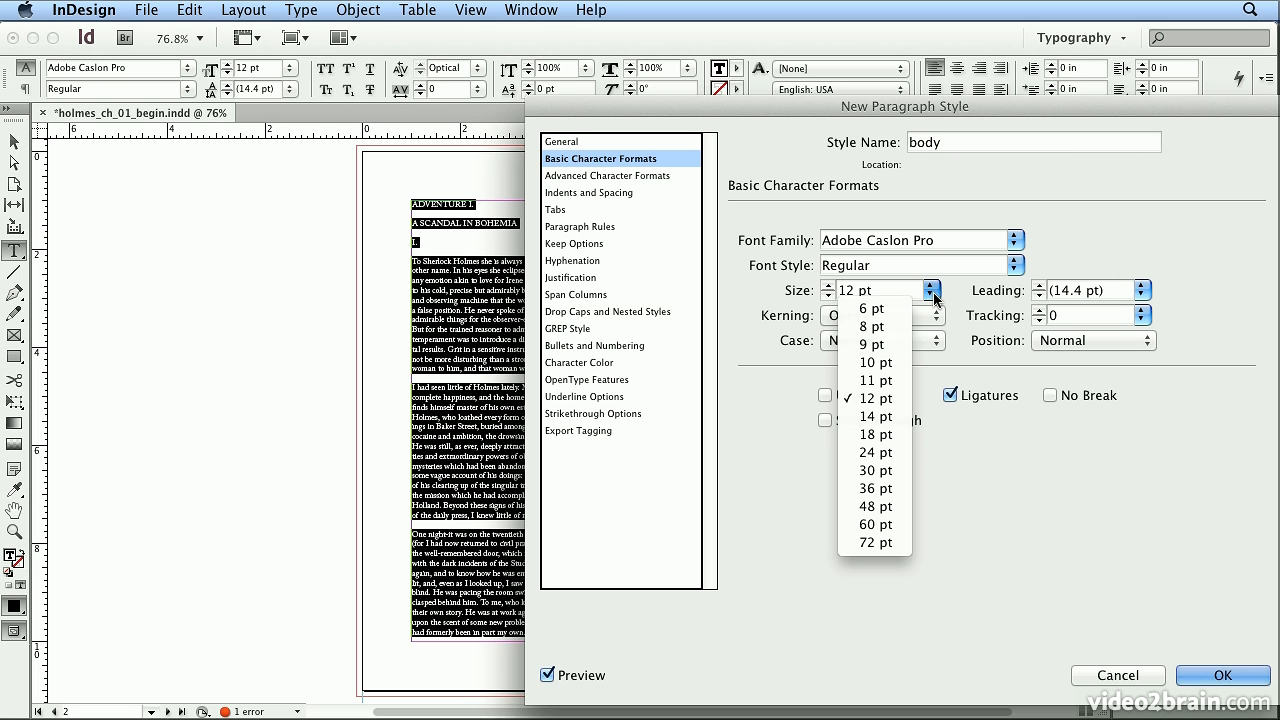
left_click(884, 366)
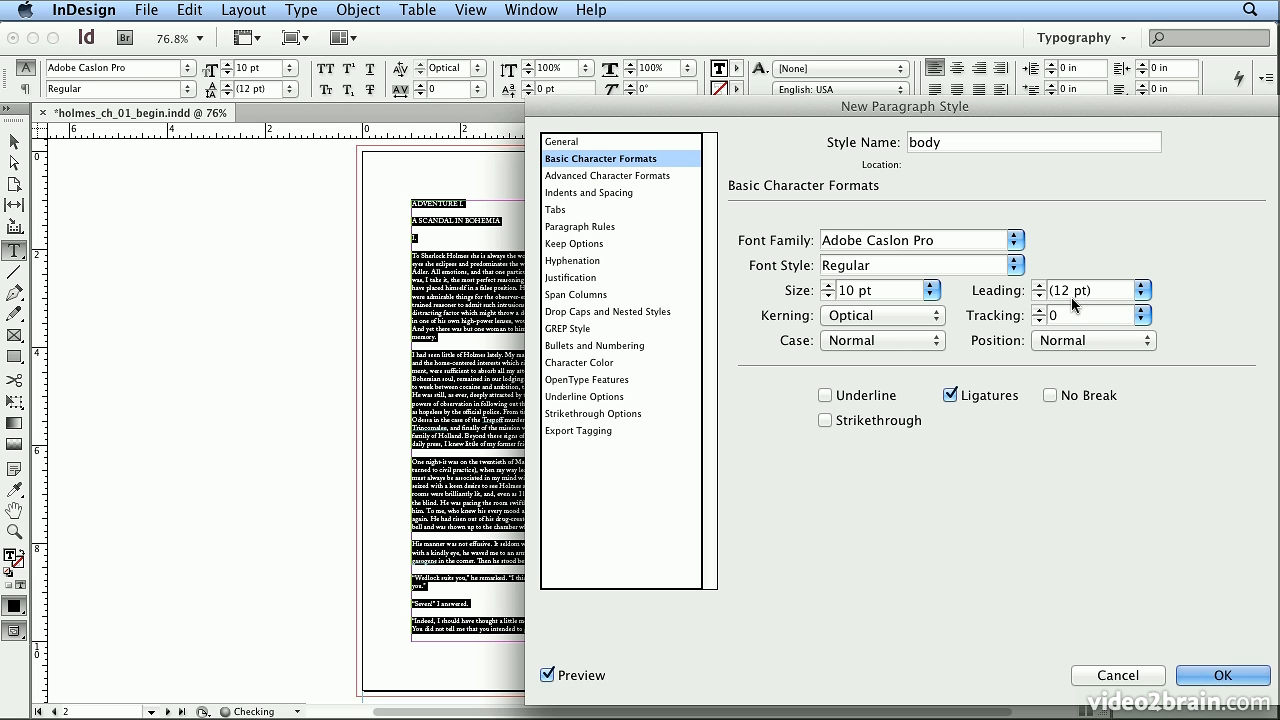
- Set the body style's font size to 12 pt and leading to 14 pt, and save the style
left_click(931, 290)
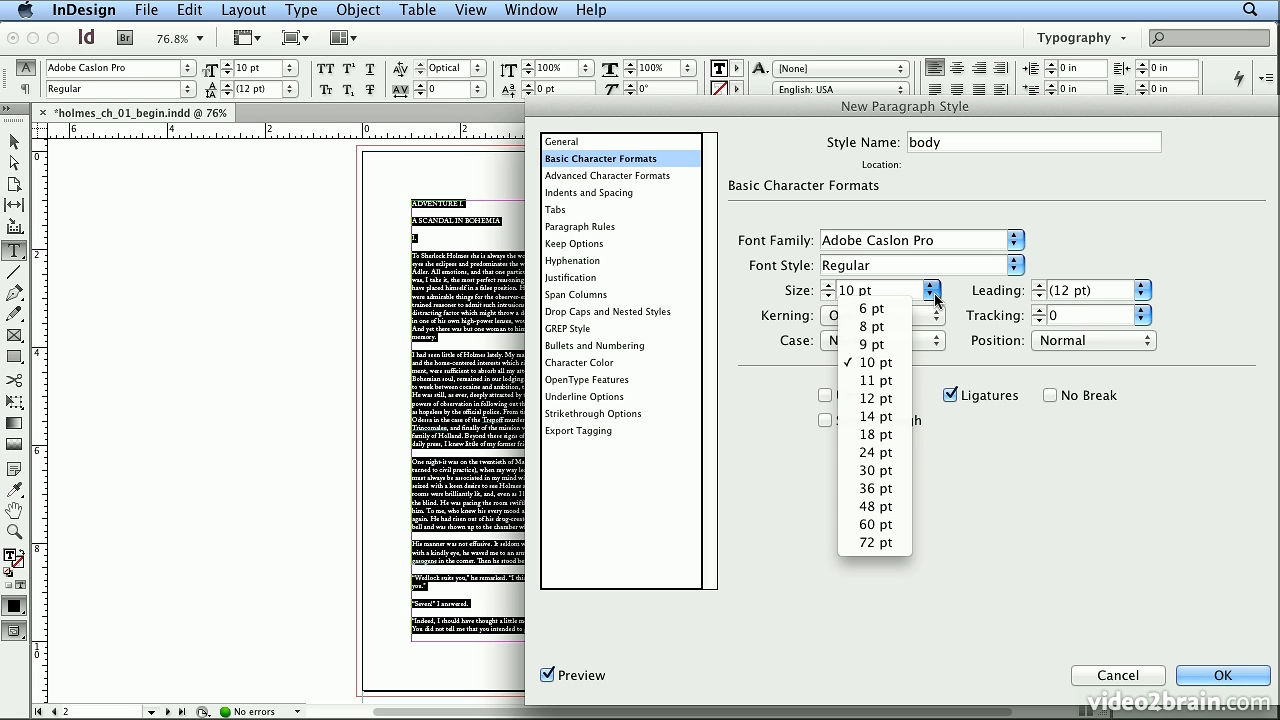
left_click(899, 396)
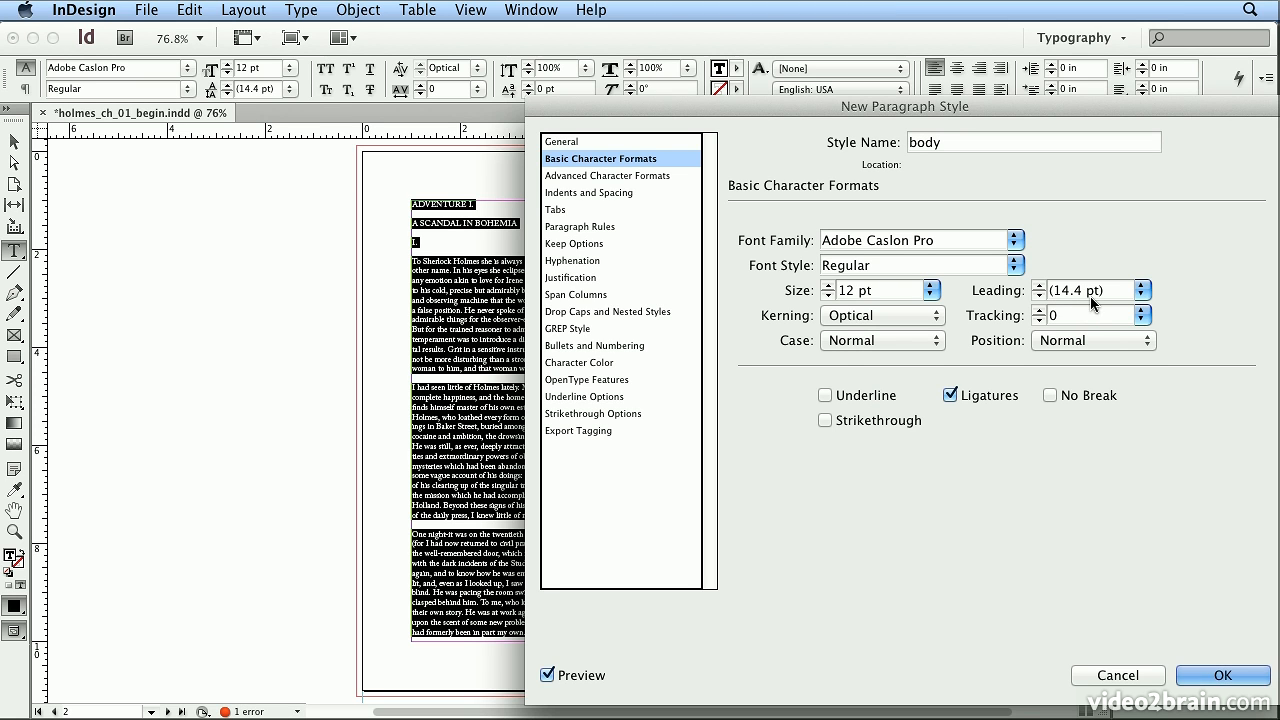
left_click(1142, 290)
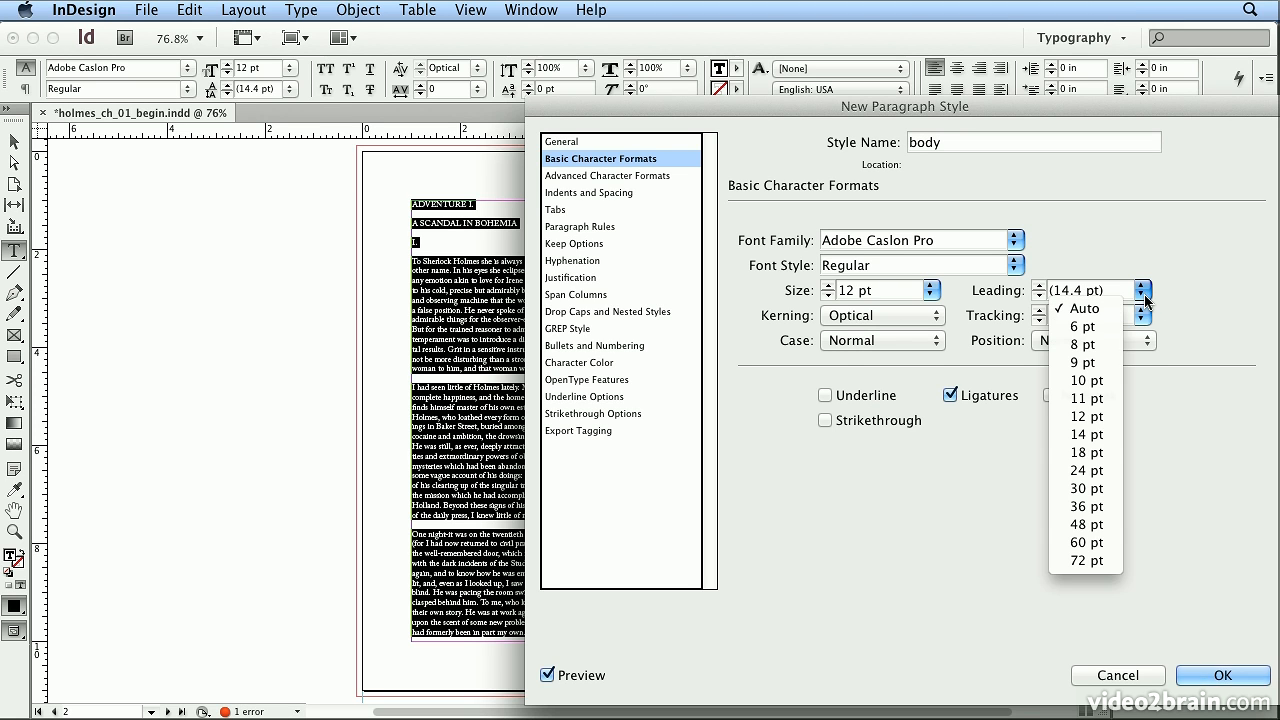
left_click(1104, 434)
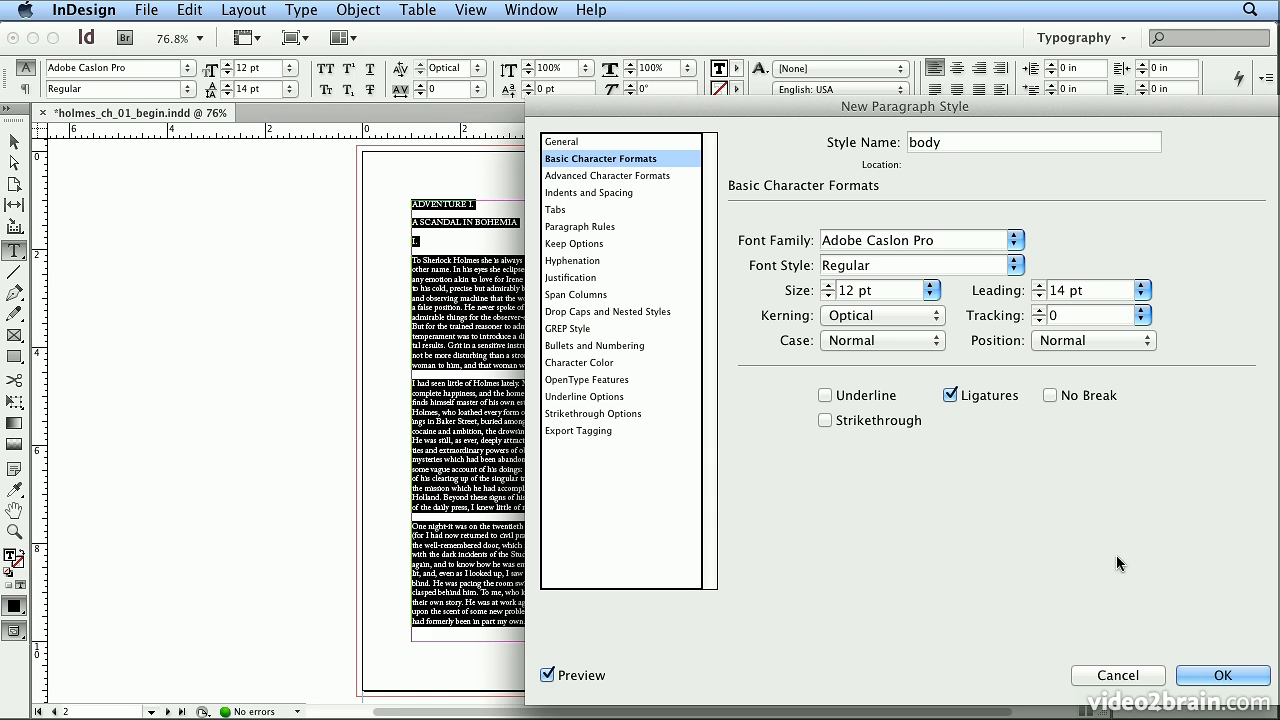
left_click(1225, 677)
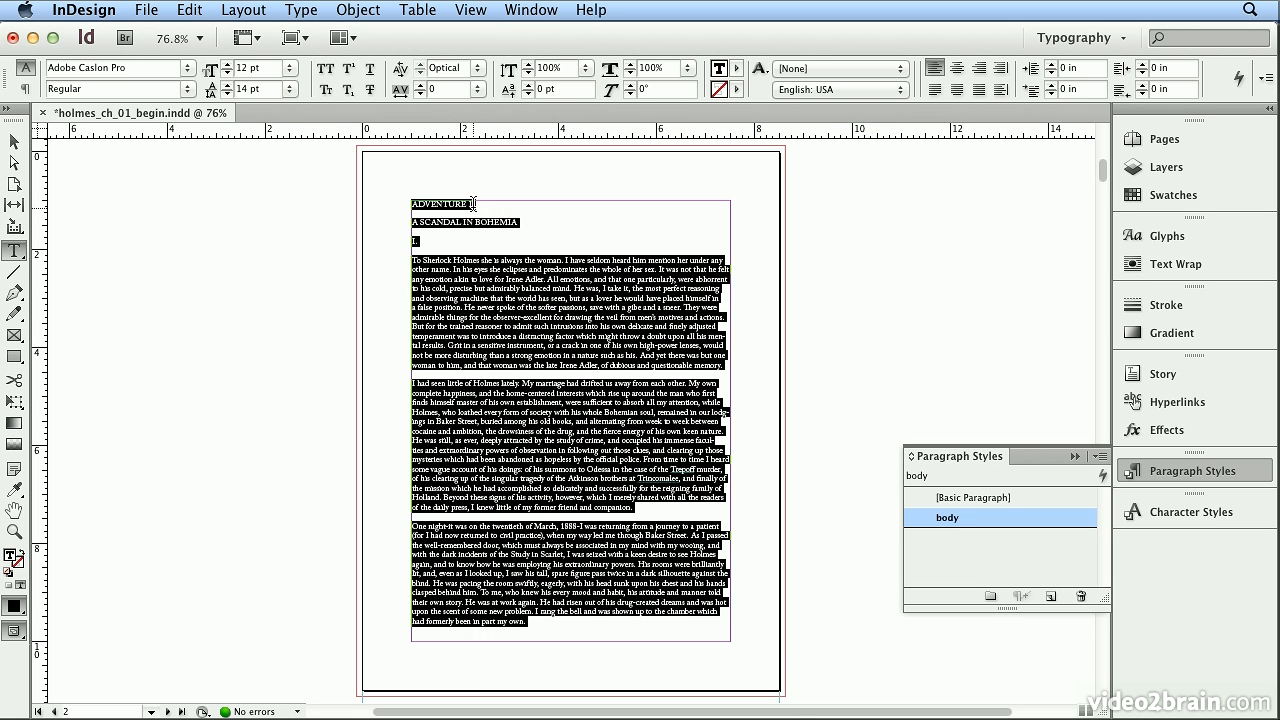
- Start a new paragraph style named Heading 1 from the ADVENTURE I. line at the top of the page
left_click(527, 209)
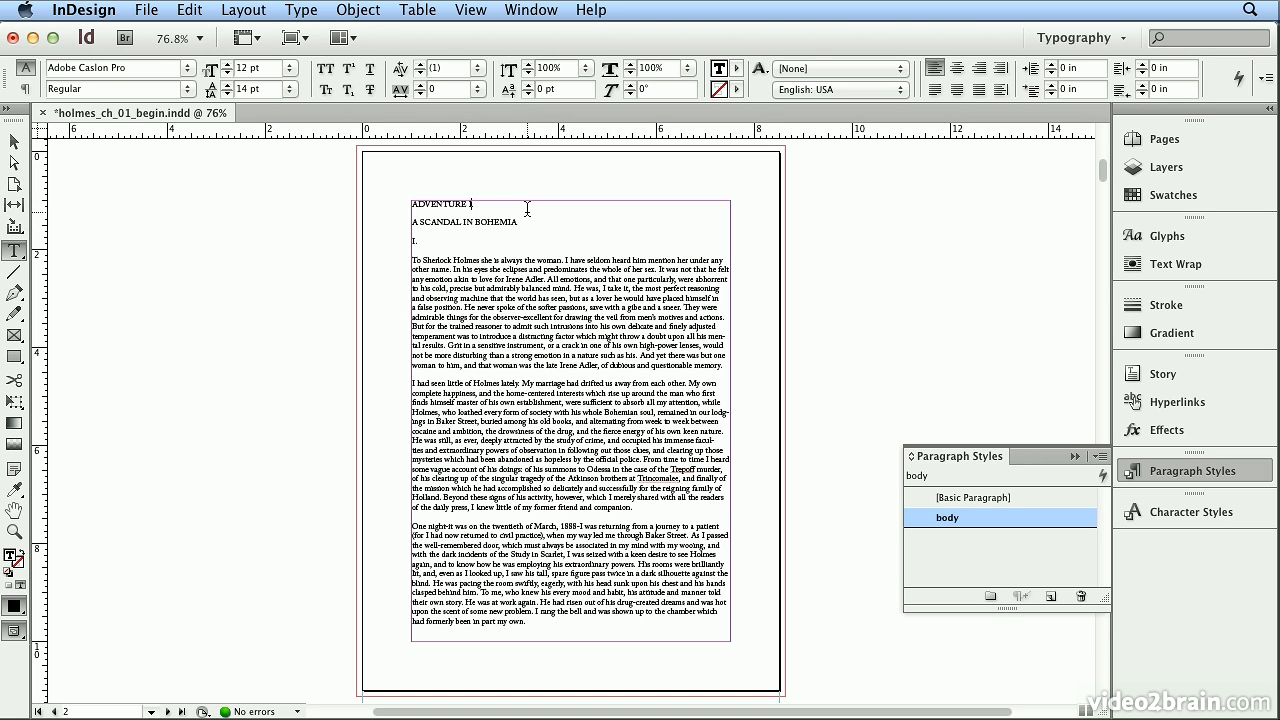
left_click(1100, 457)
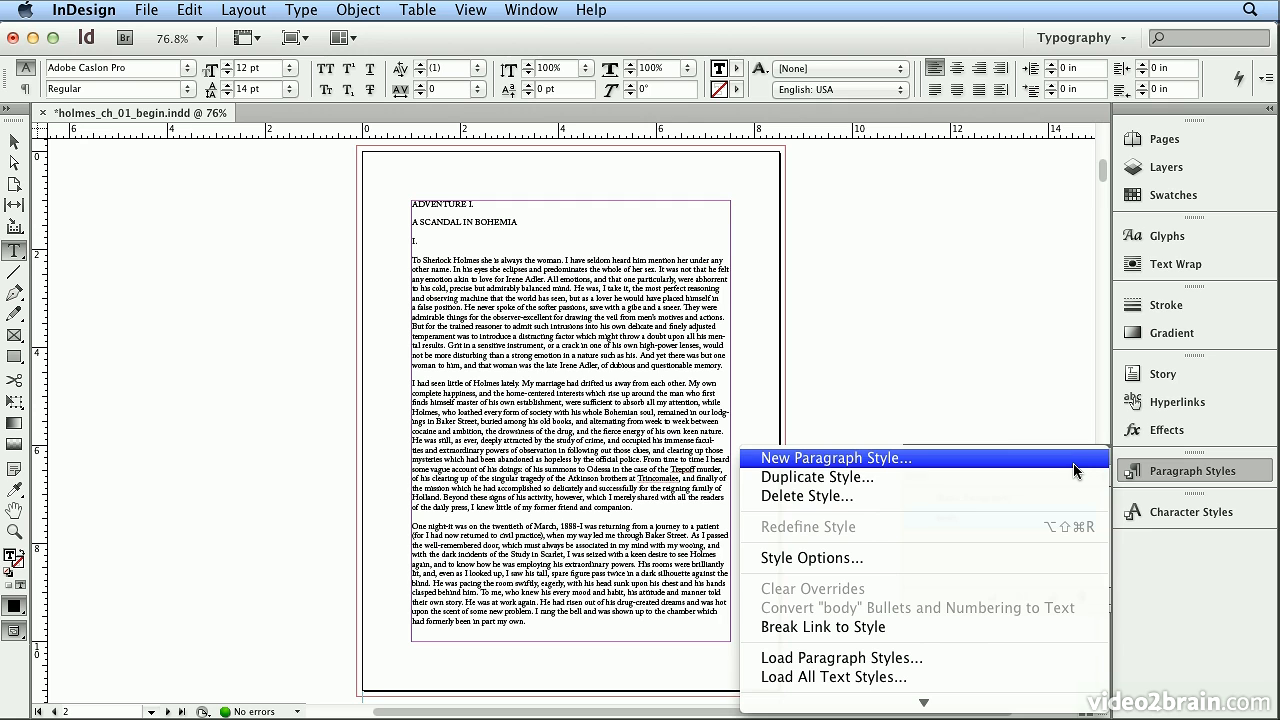
left_click(1075, 468)
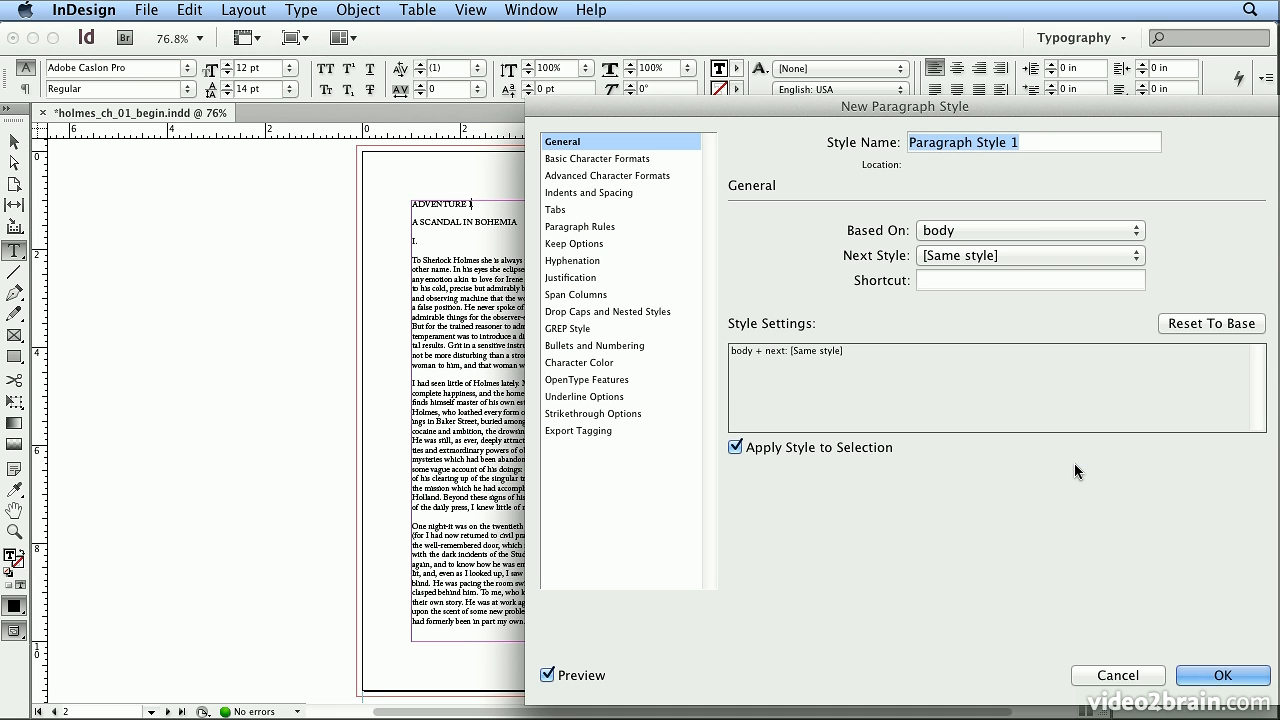
type("Heading 1")
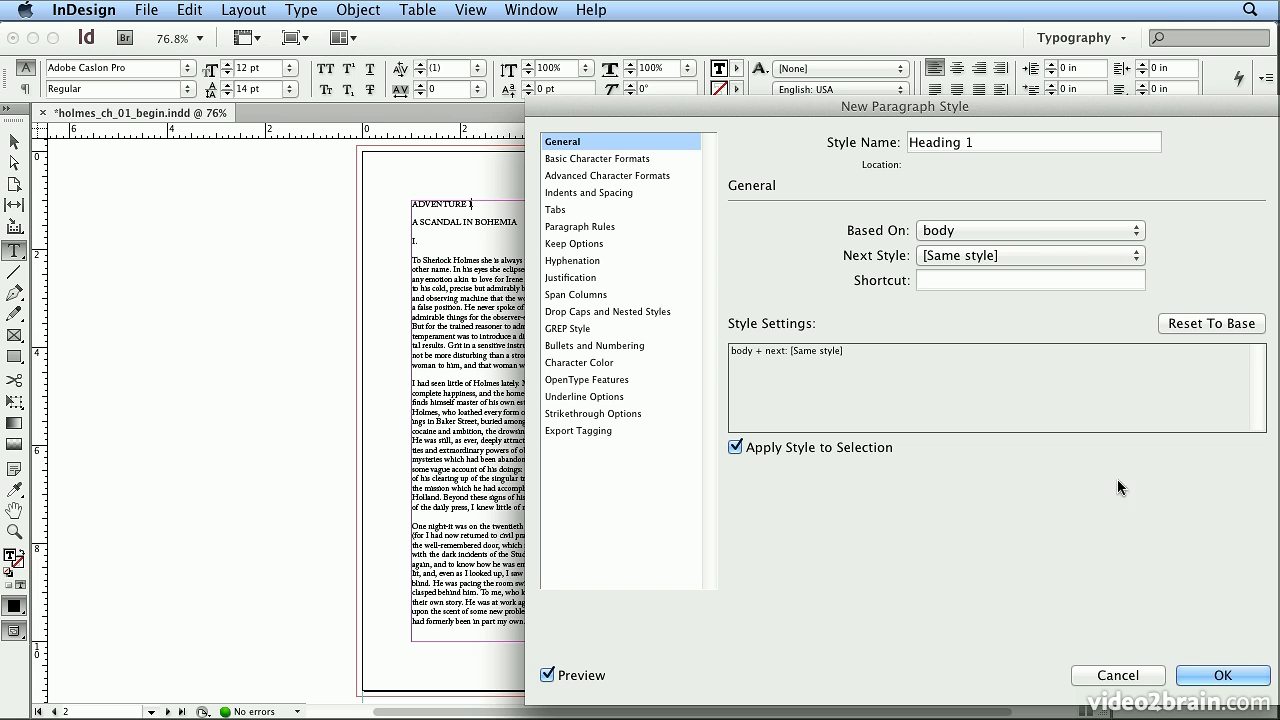
- Base the Heading 1 style on [No Paragraph Style] and set its next style to body
left_click(1019, 227)
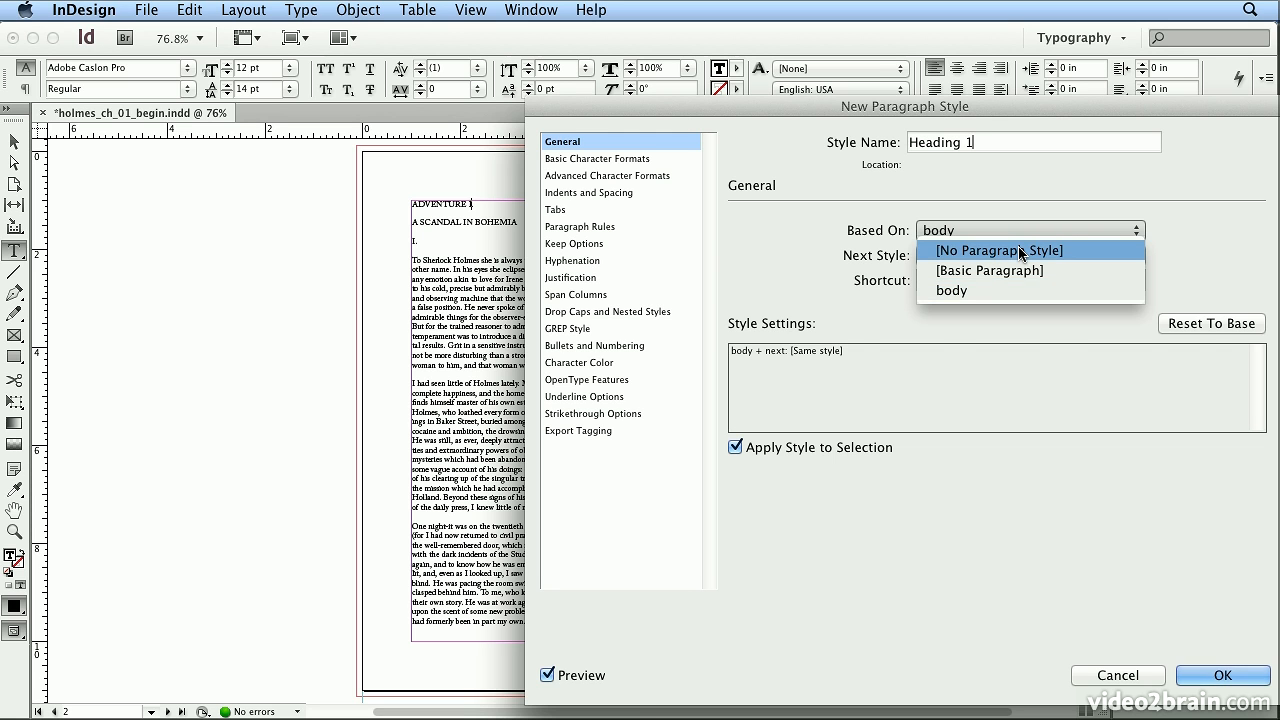
left_click(1020, 251)
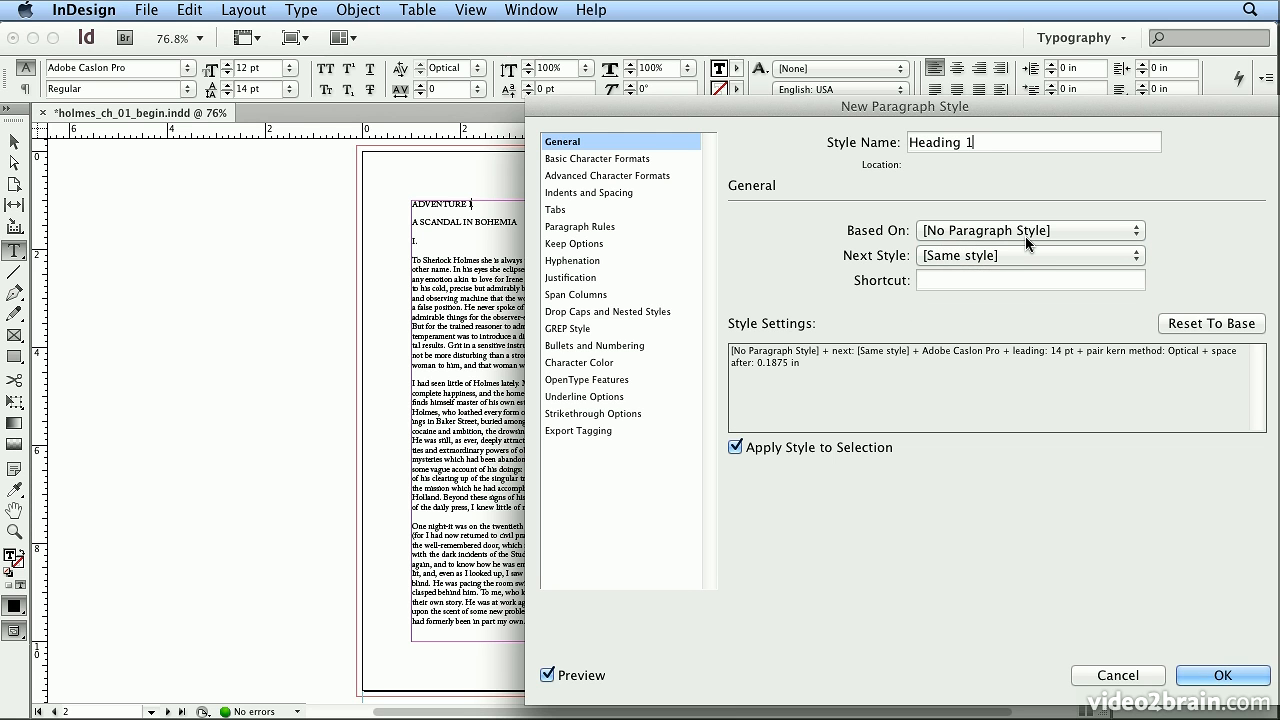
left_click(1025, 256)
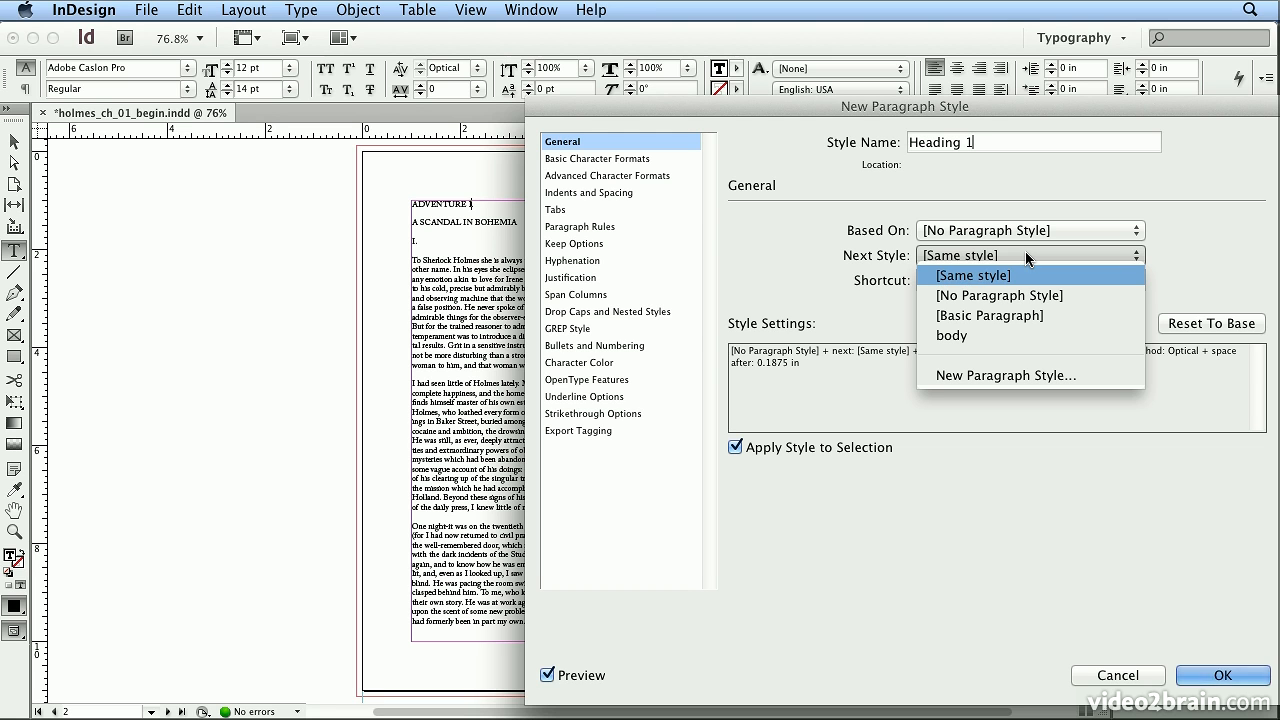
left_click(1002, 335)
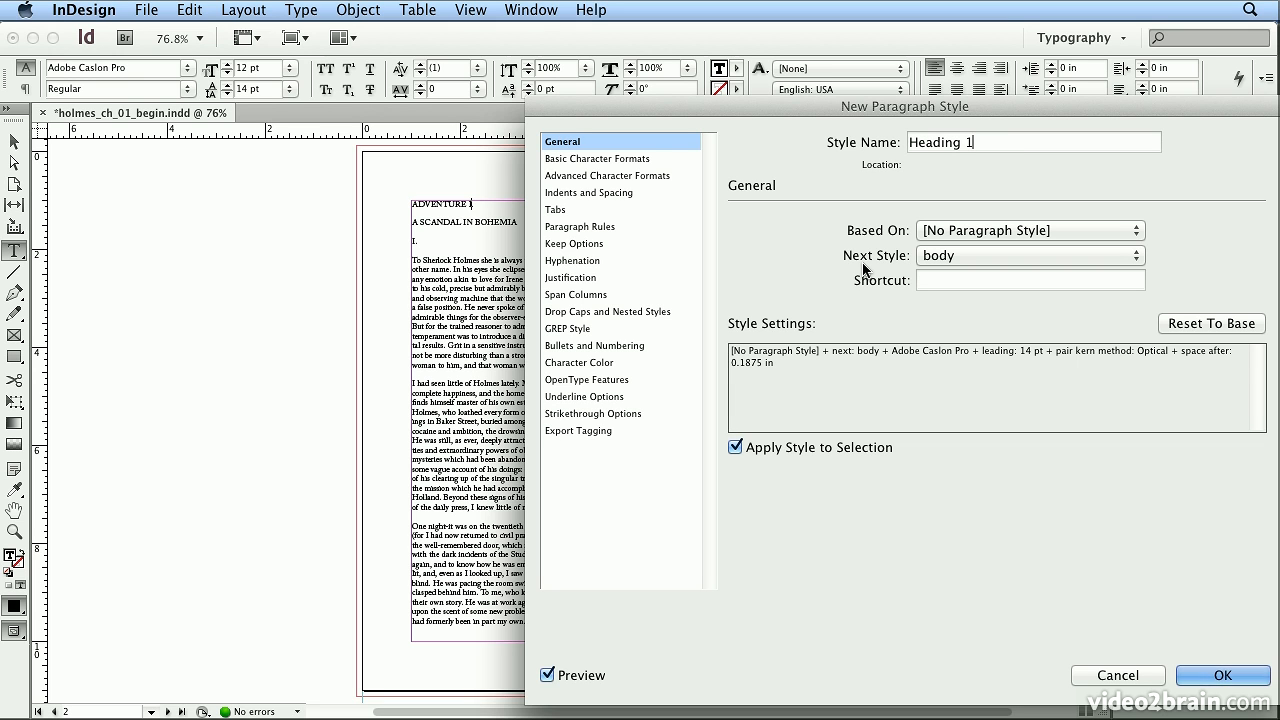
- Set the Heading 1 style's font family to Myriad Pro in its basic character formats
left_click(680, 159)
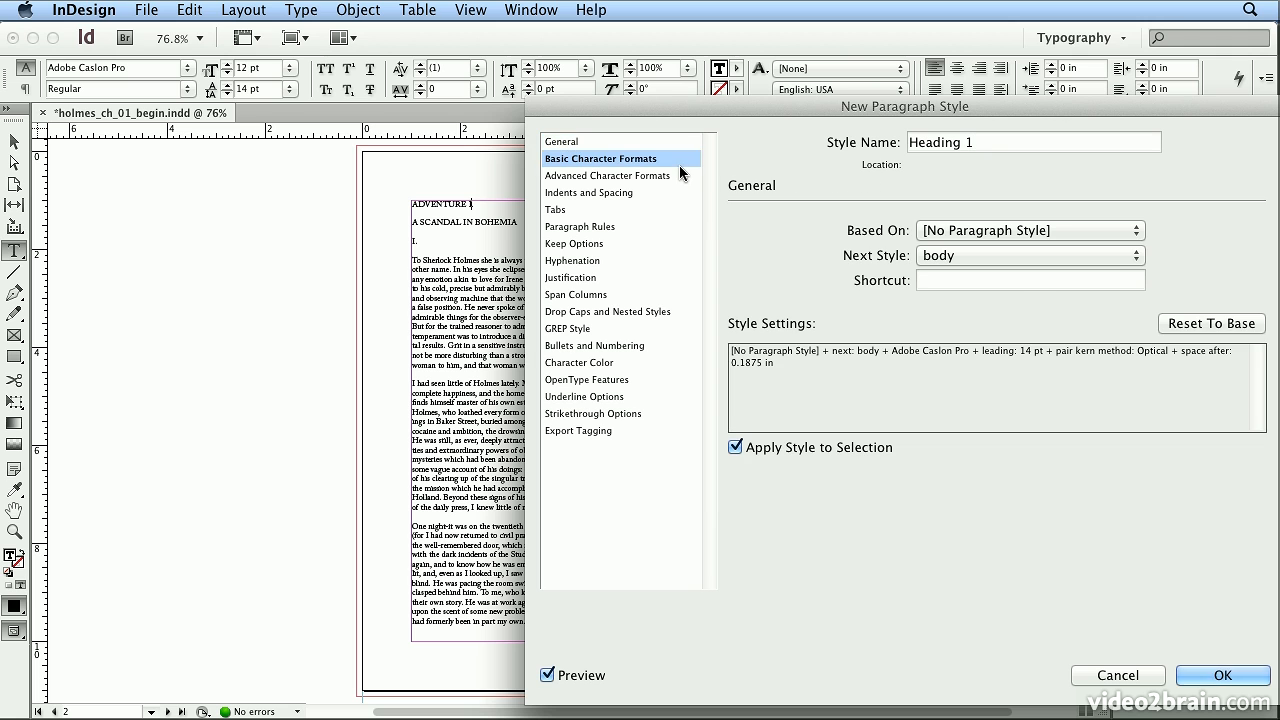
left_click(976, 245)
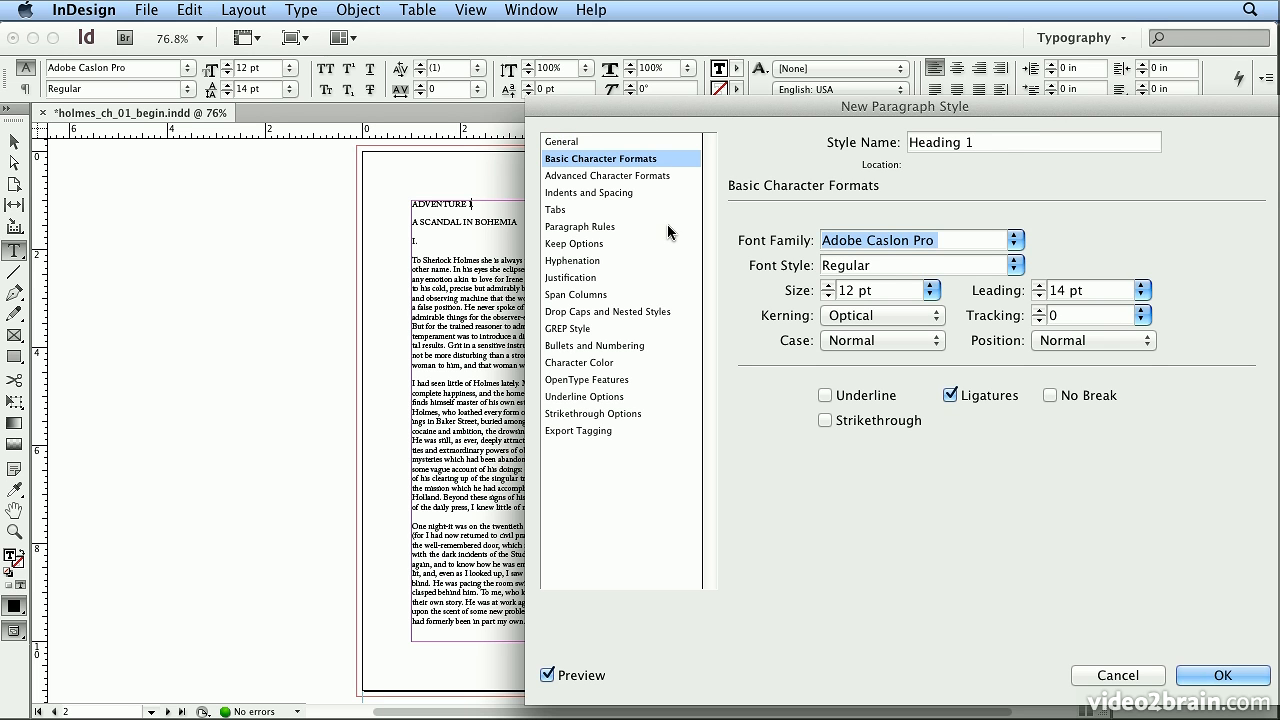
type("Myriad")
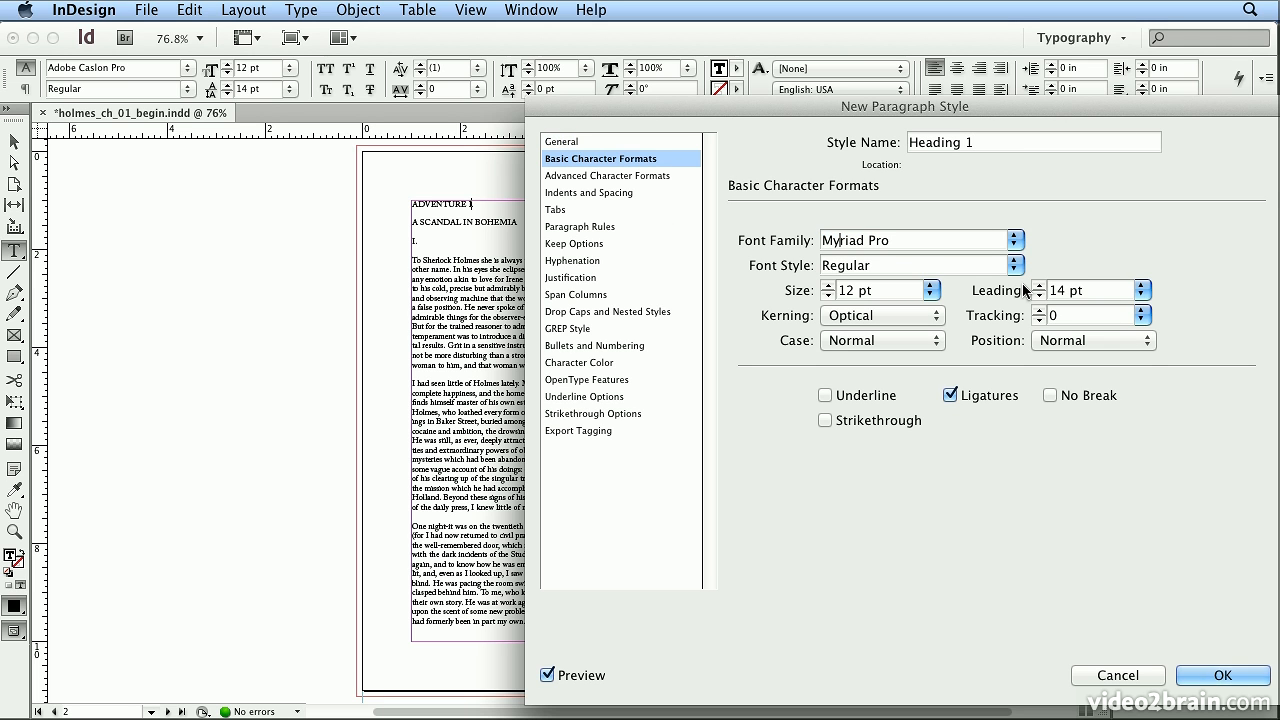
left_click(1014, 242)
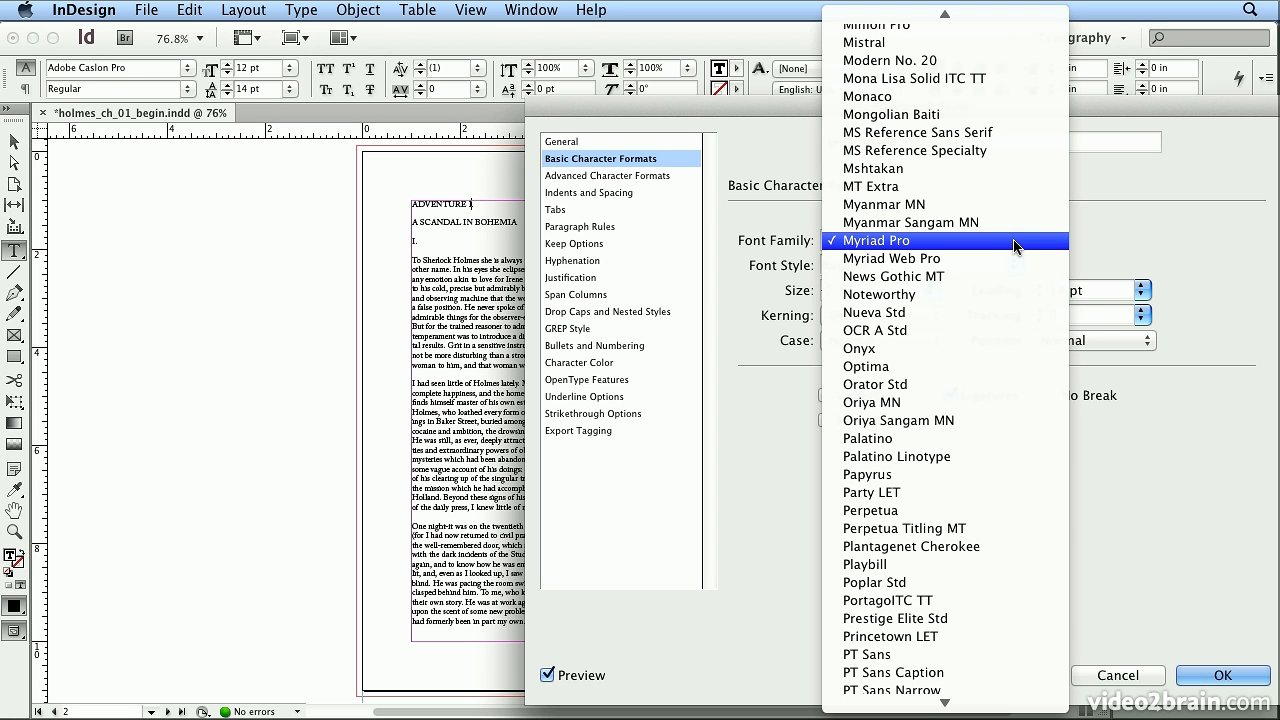
left_click(1091, 240)
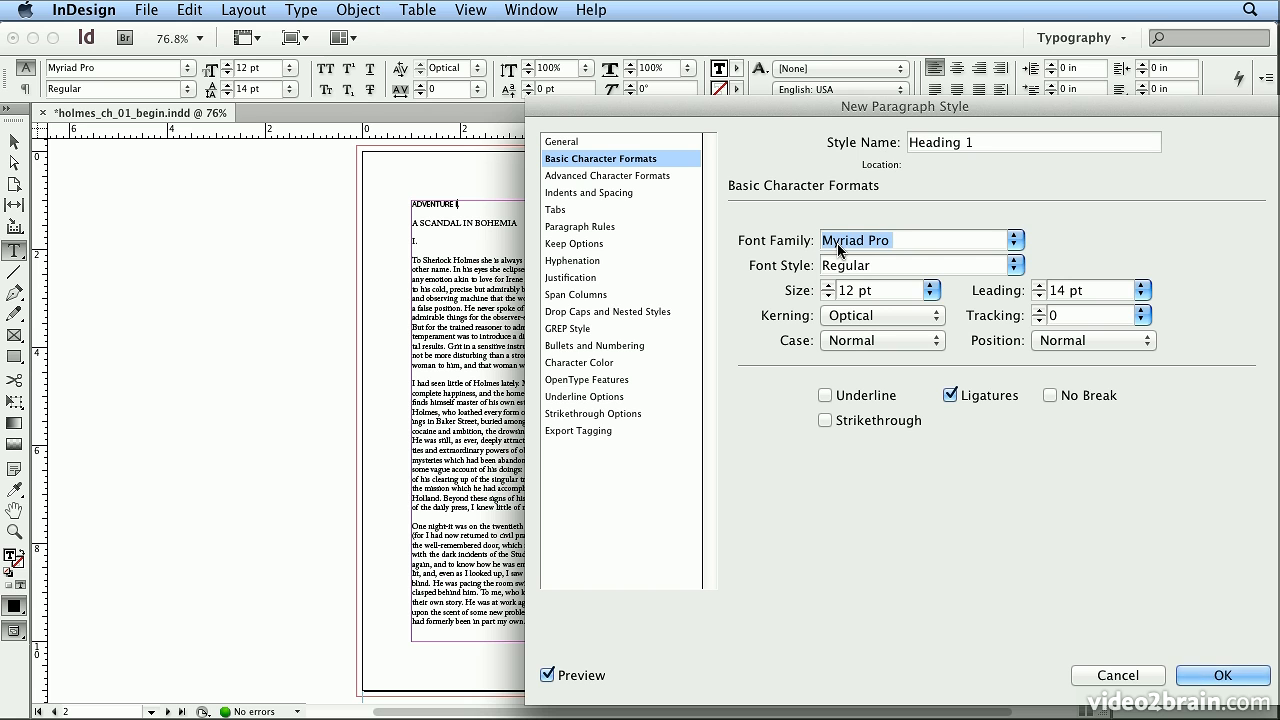
- Set the Heading 1 style's font size to 18 pt and its leading to 20 pt
left_click_drag(890, 294, 800, 277)
type("18")
left_click(931, 291)
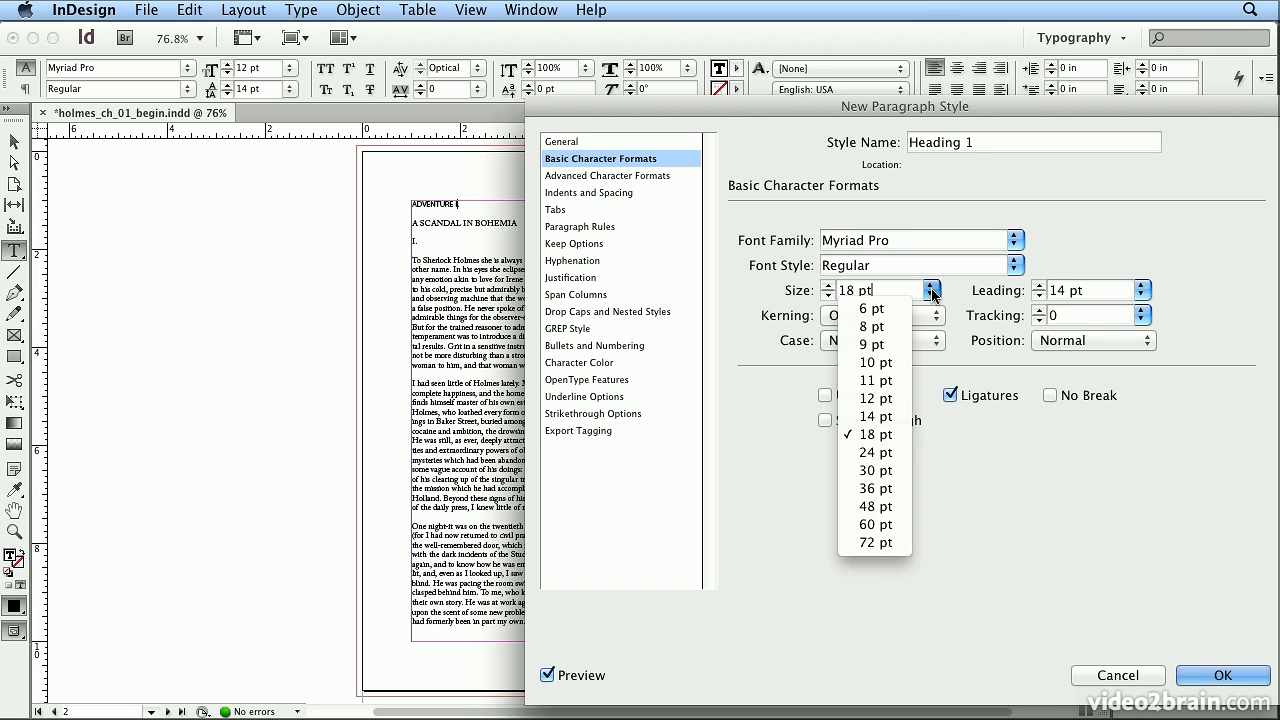
left_click(931, 291)
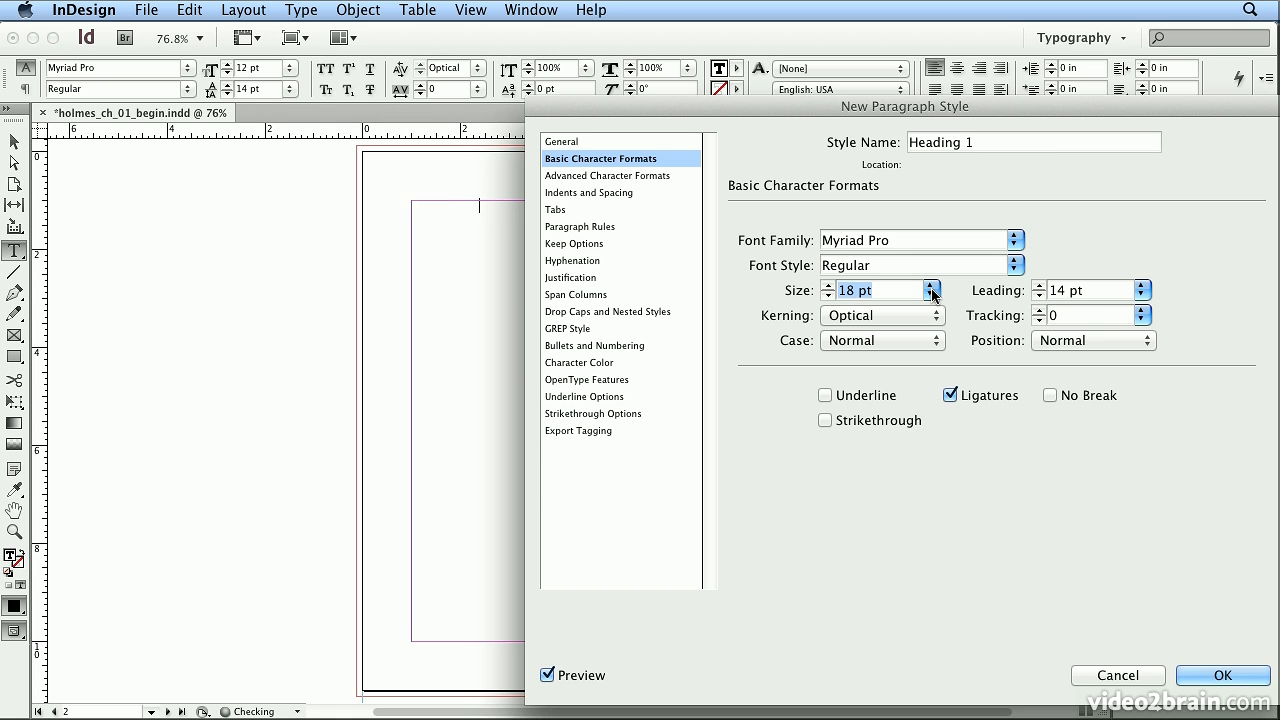
key("Tab")
type("20")
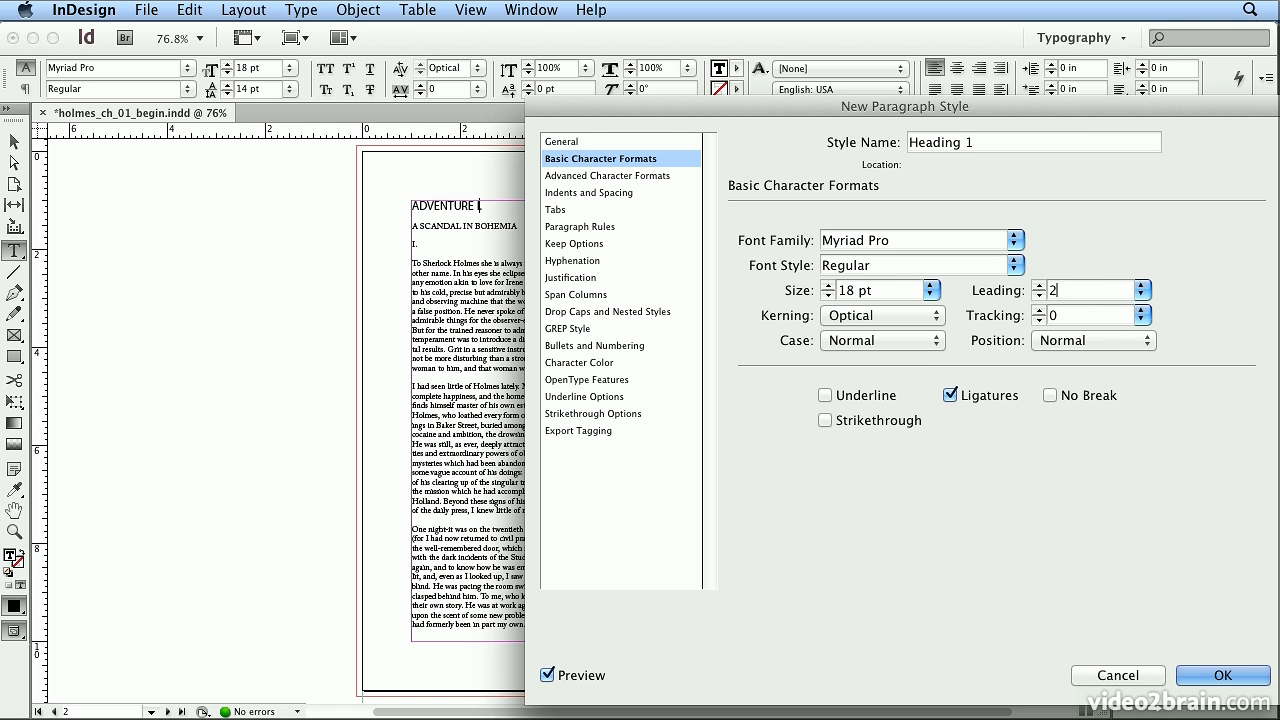
left_click(1146, 290)
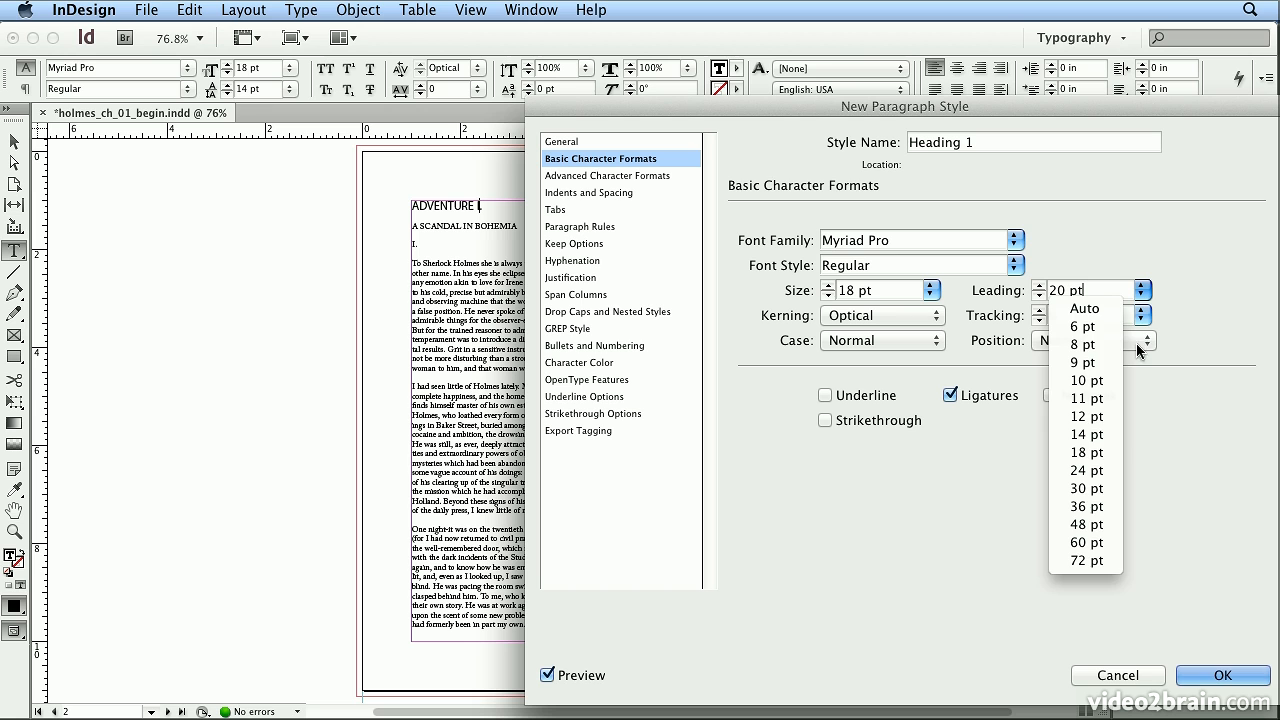
left_click(1125, 290)
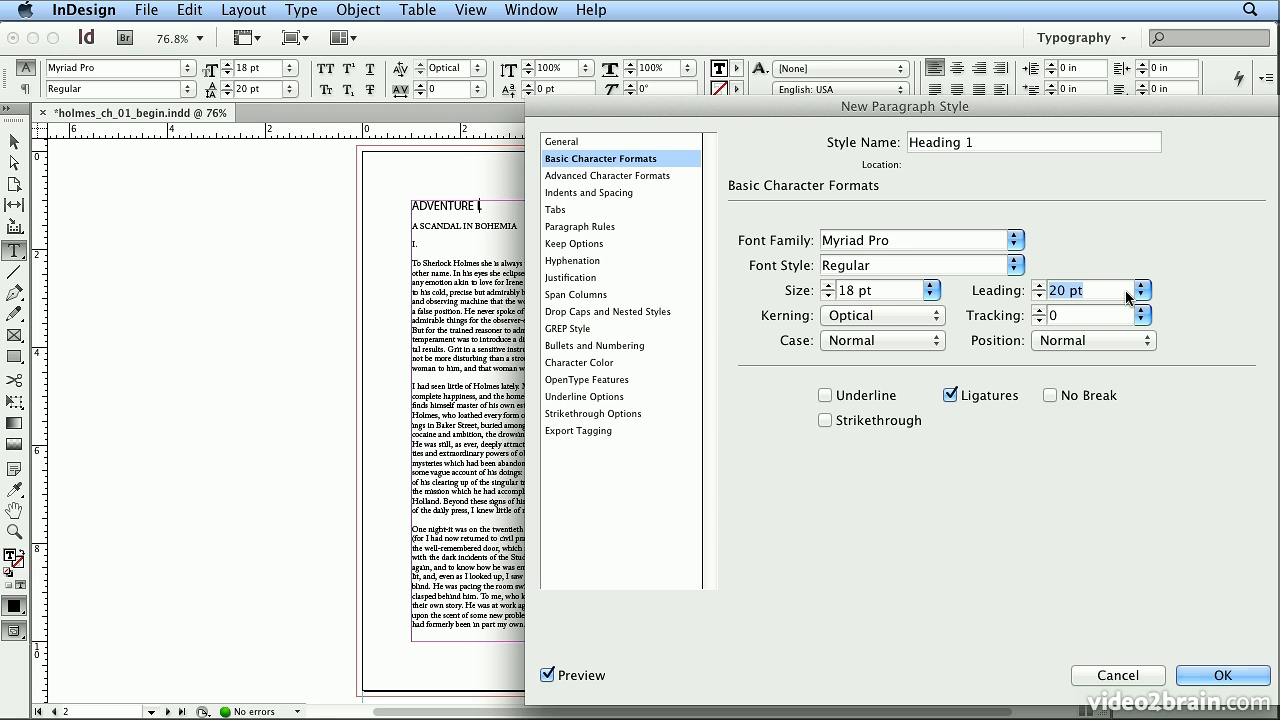
- Set the Heading 1 font style to Bold, keeping Optical kerning
left_click(924, 319)
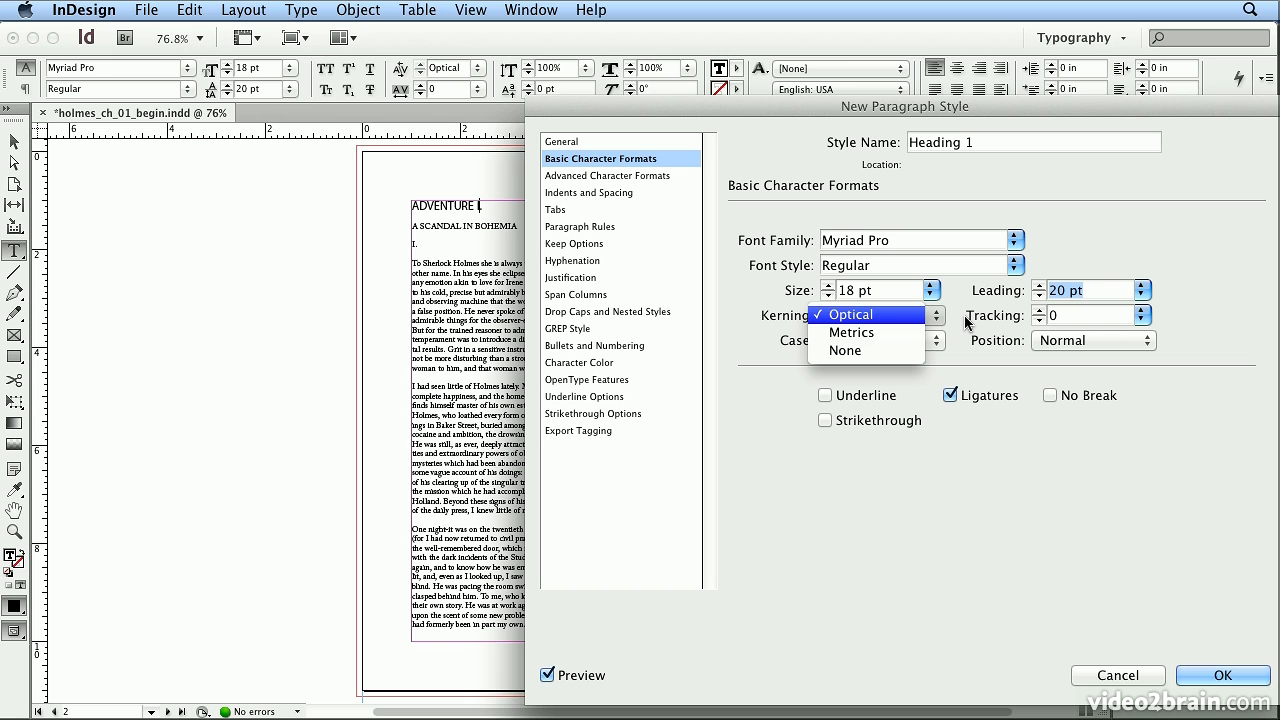
left_click(965, 316)
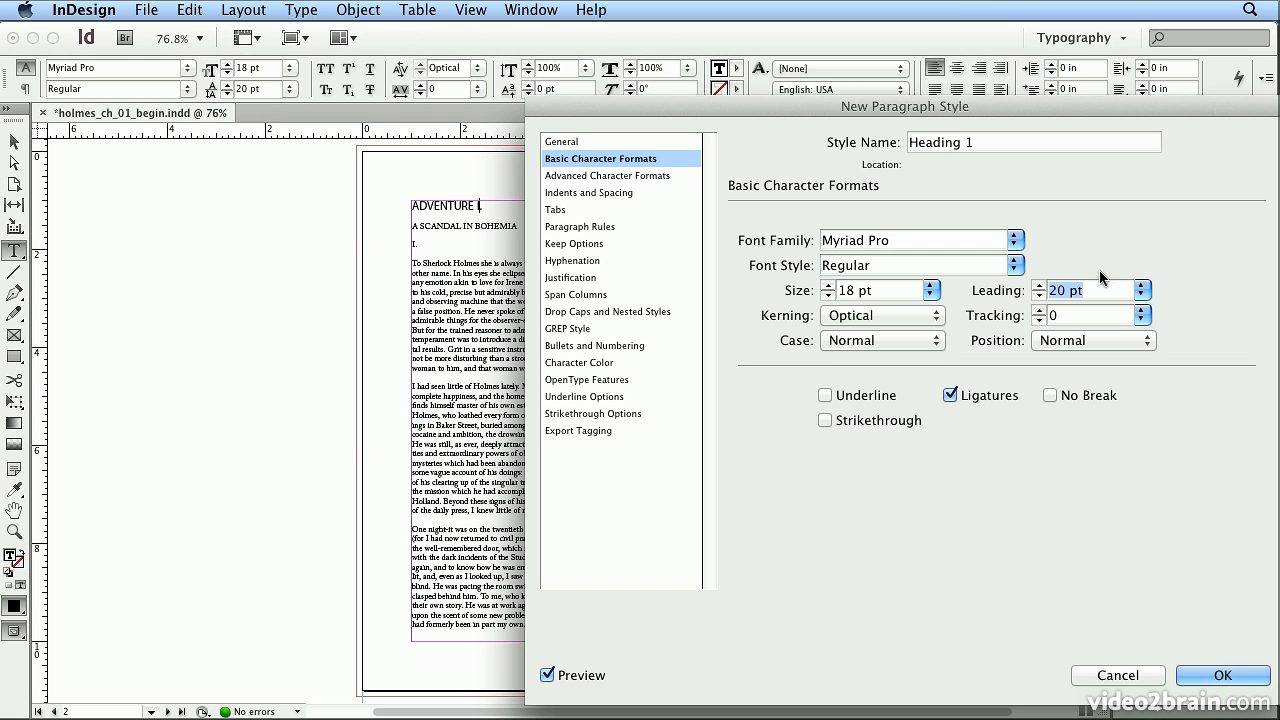
left_click(1018, 265)
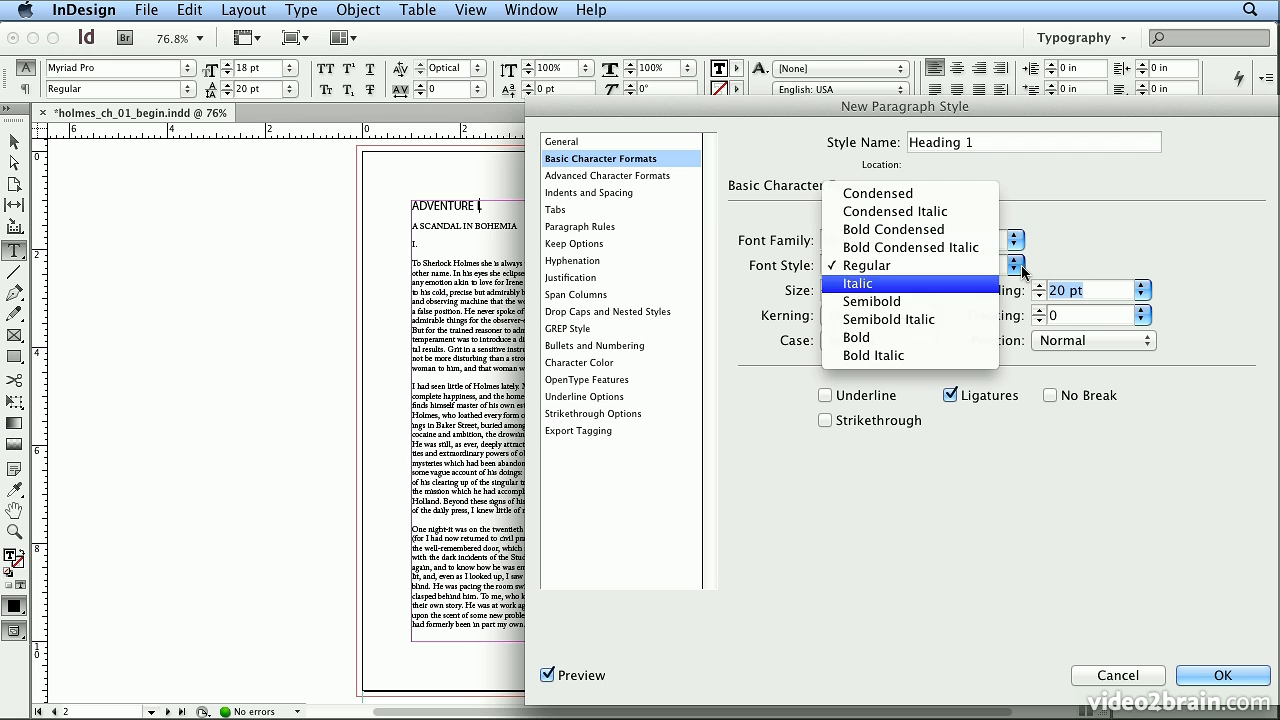
left_click(979, 338)
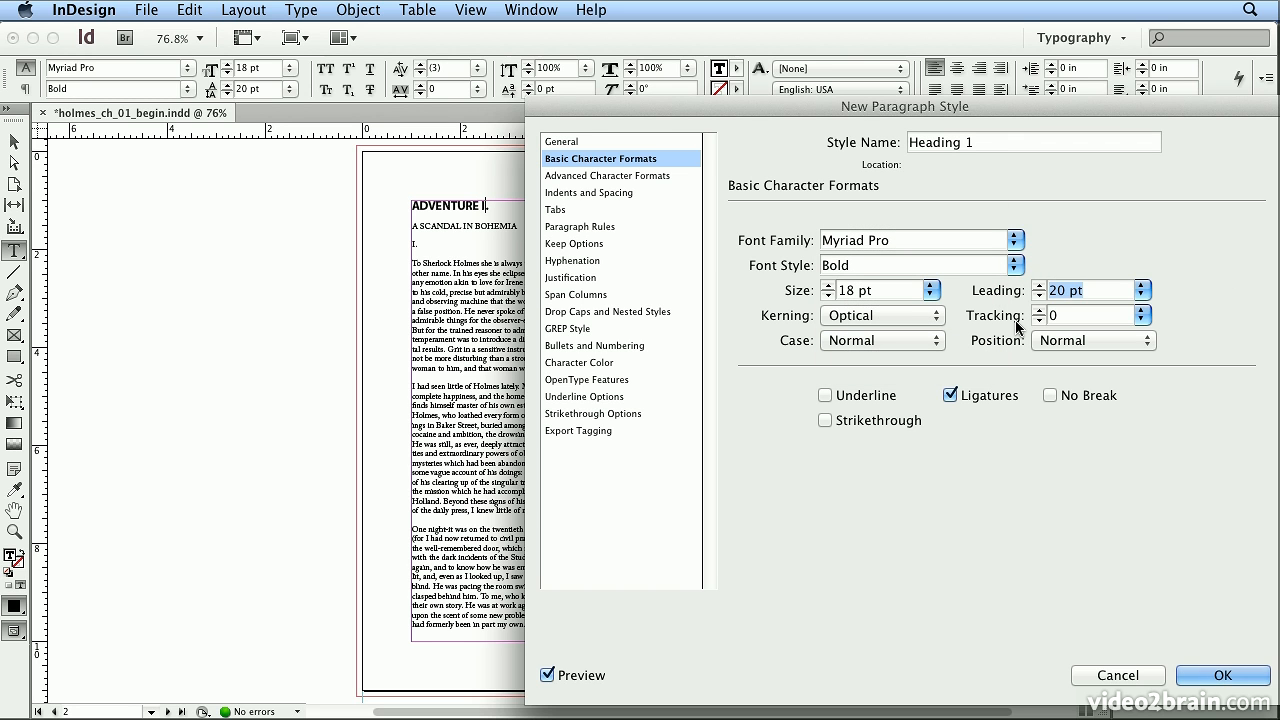
- Start a new CMYK swatch for the Heading 1 character fill color with 50% cyan, 100% yellow and 30% black
left_click(565, 362)
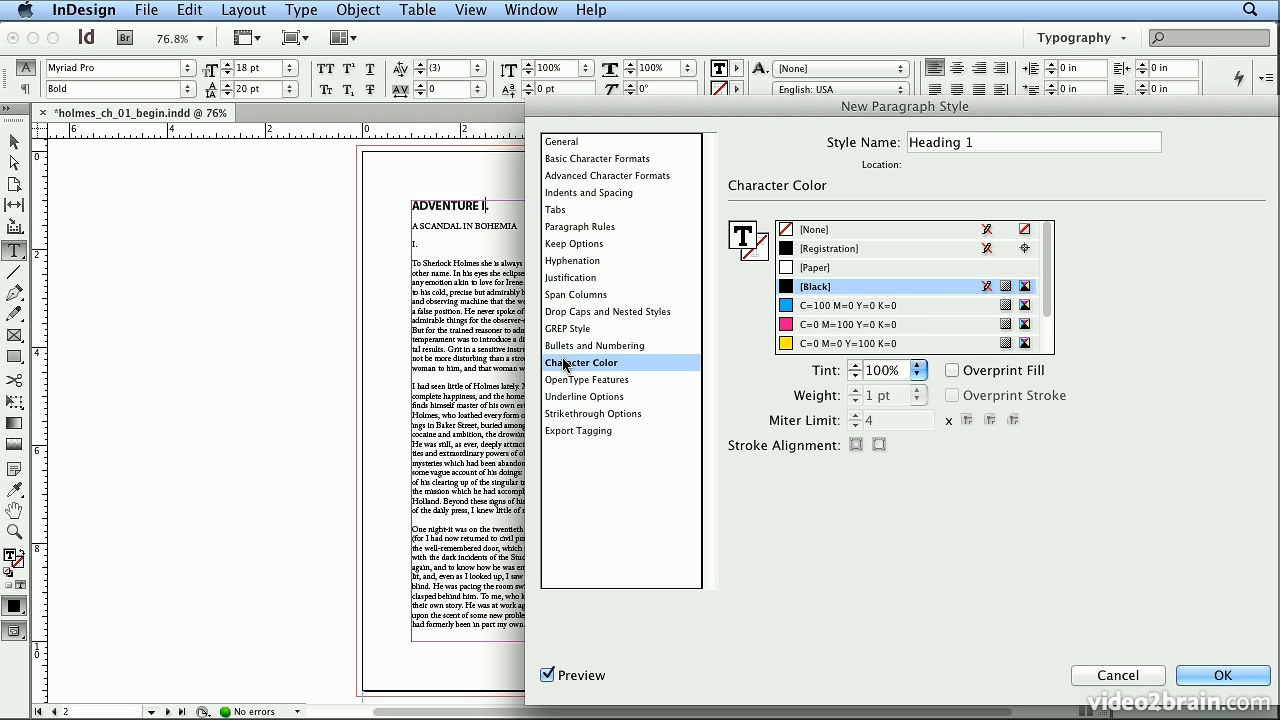
double_click(741, 237)
mouse_move(738, 200)
left_mouse_down()
mouse_move(740, 361)
mouse_move(796, 316)
left_mouse_up()
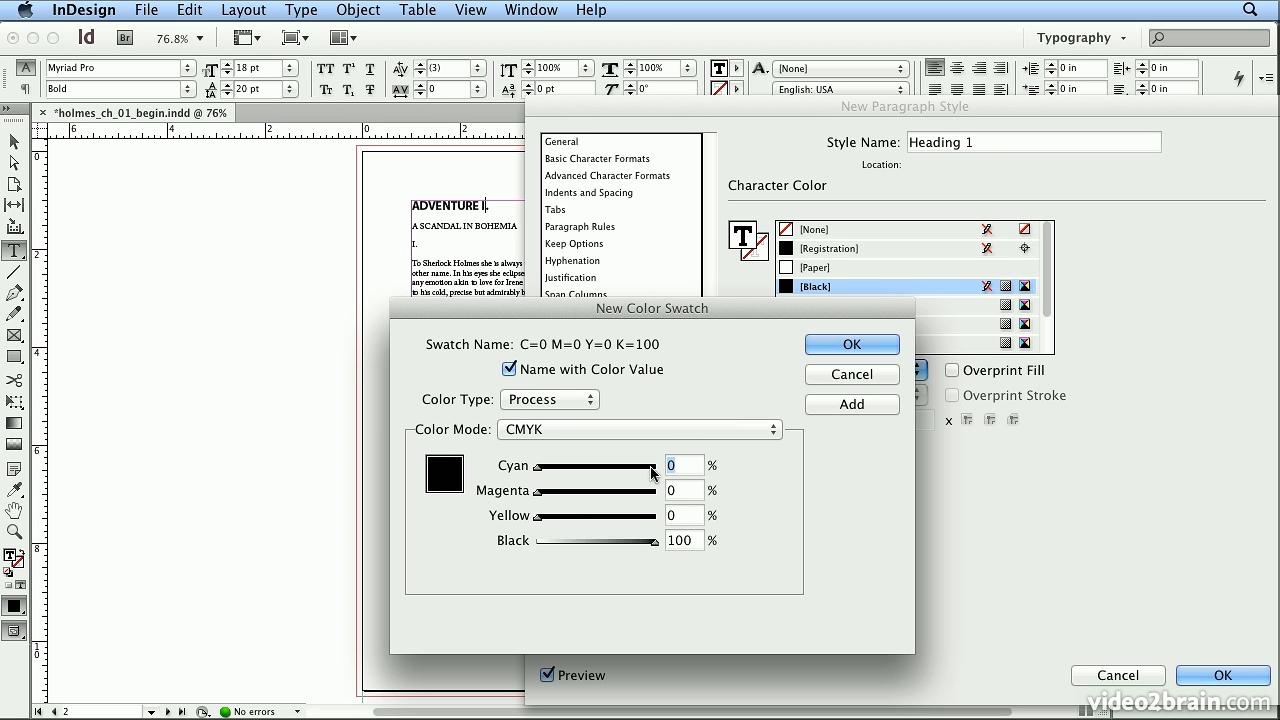
type("50")
key("Tab")
key("Tab")
type("100")
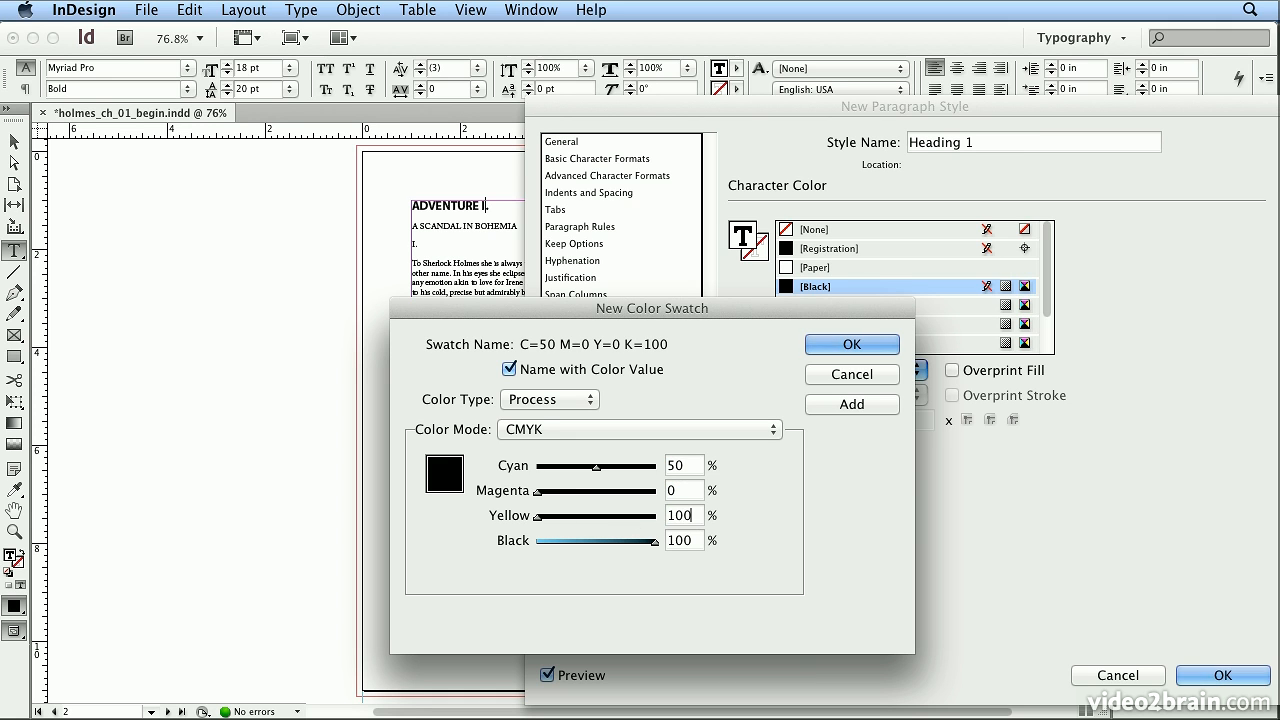
key("Tab")
type("30")
key("Tab")
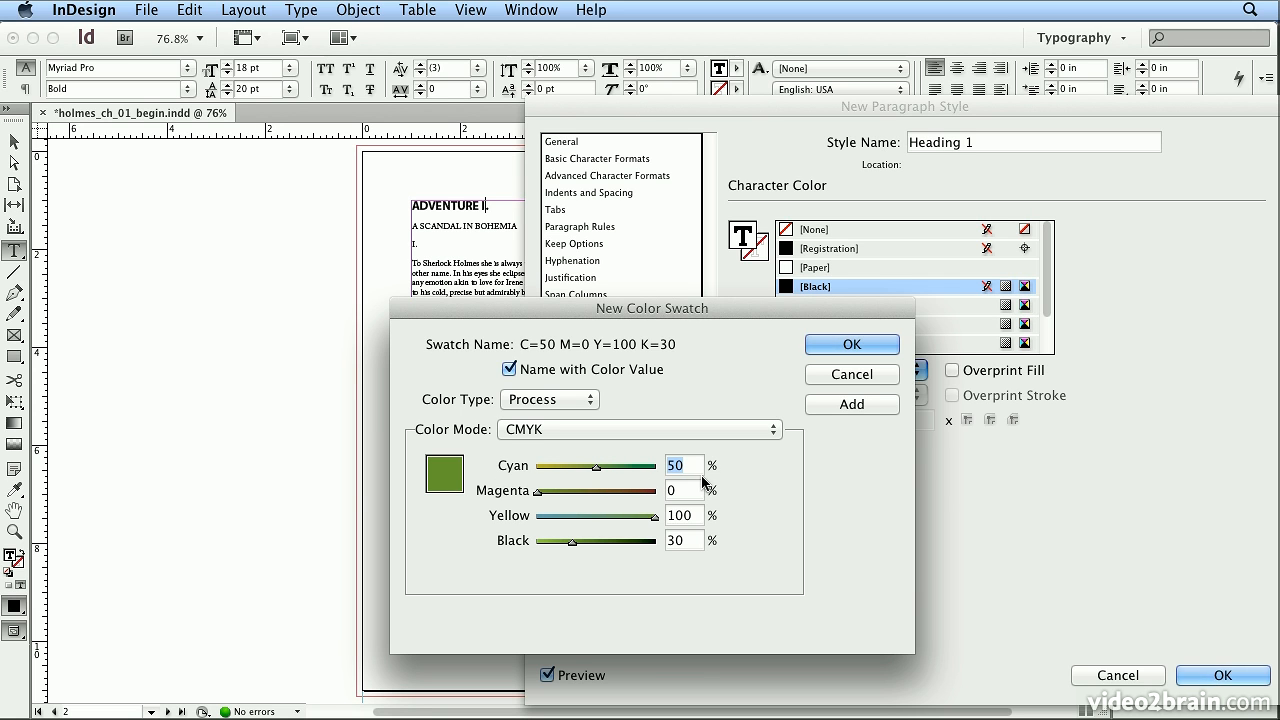
- Darken the new CMYK swatch by setting cyan to 80% and black to 50%
type("80")
key("Tab")
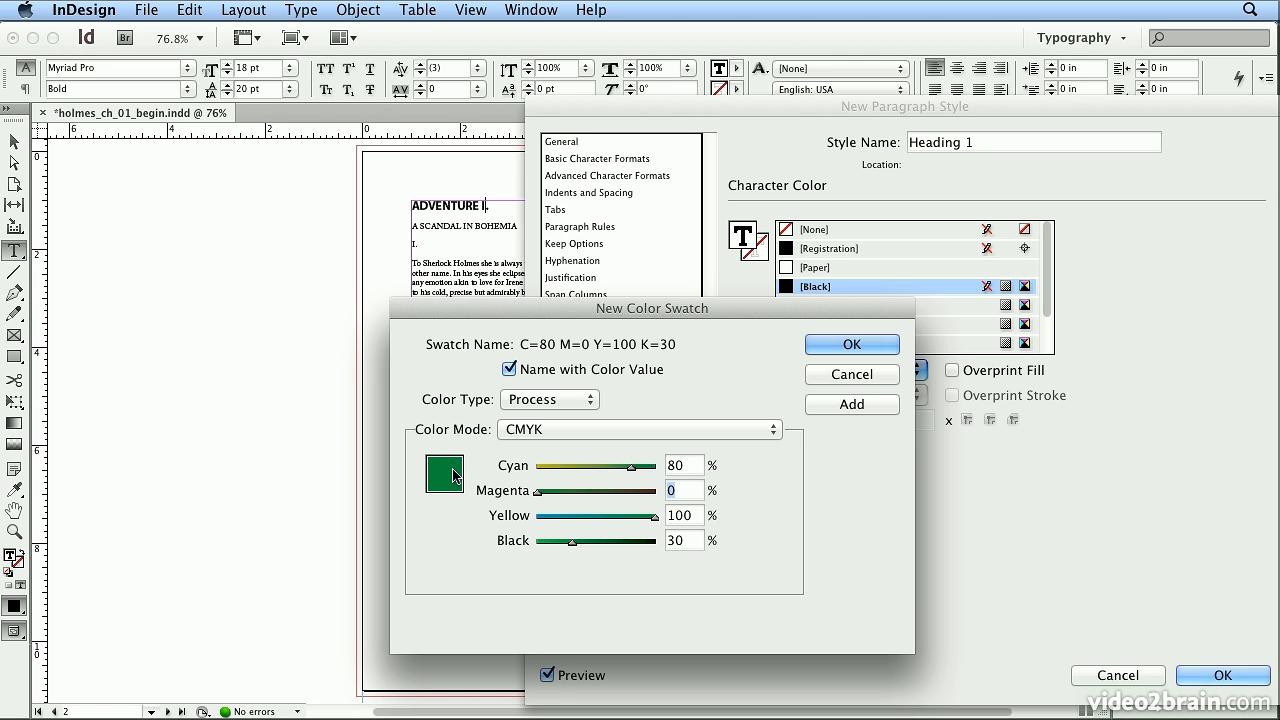
left_click(700, 540)
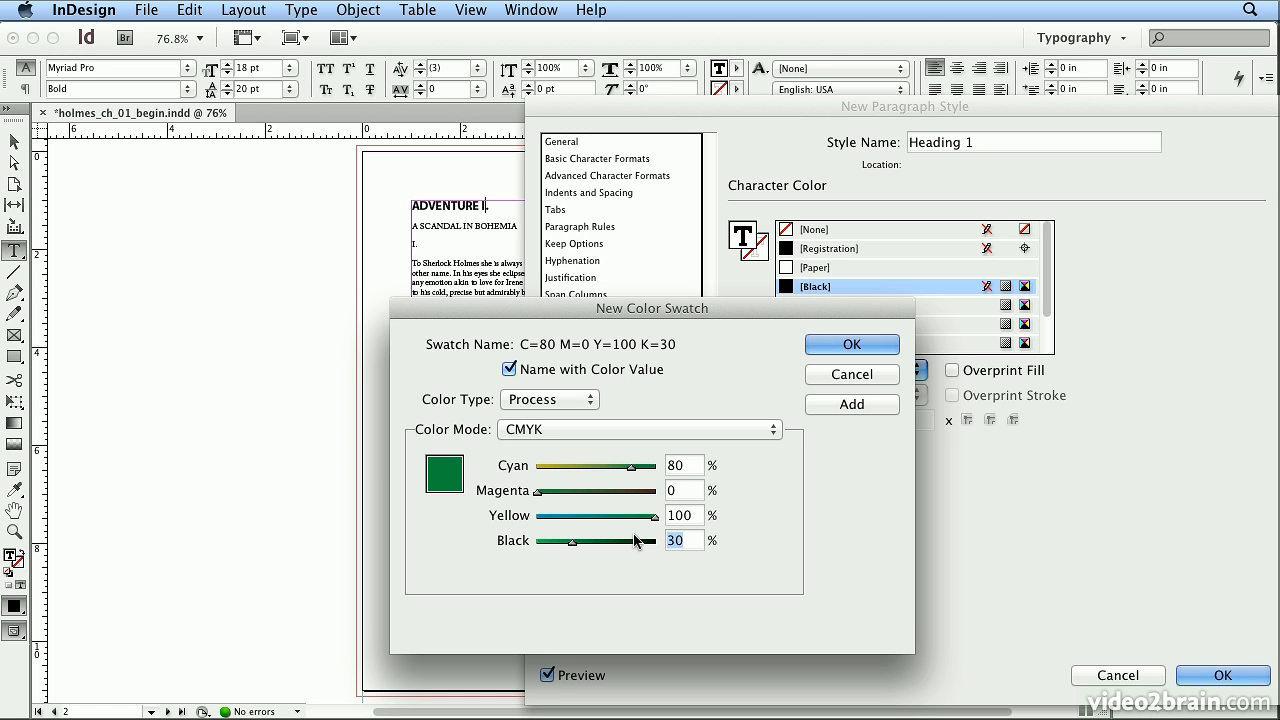
left_click_drag(573, 541, 595, 549)
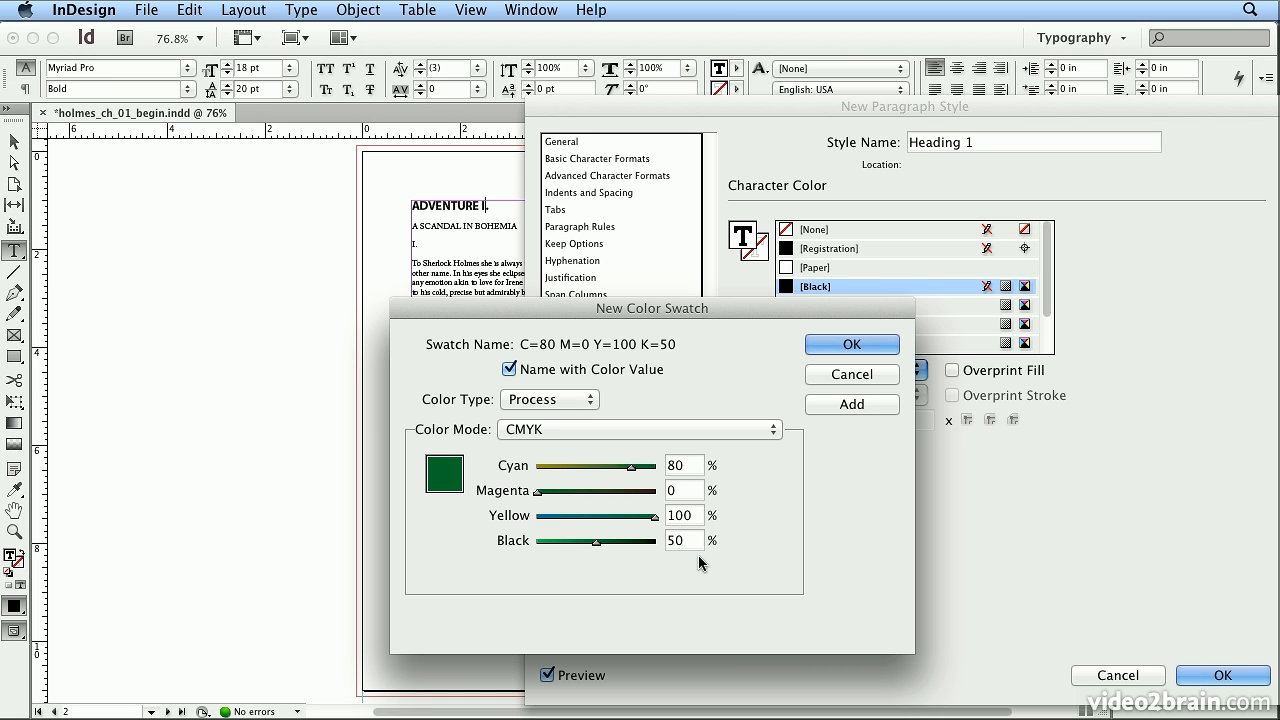
left_click(742, 431)
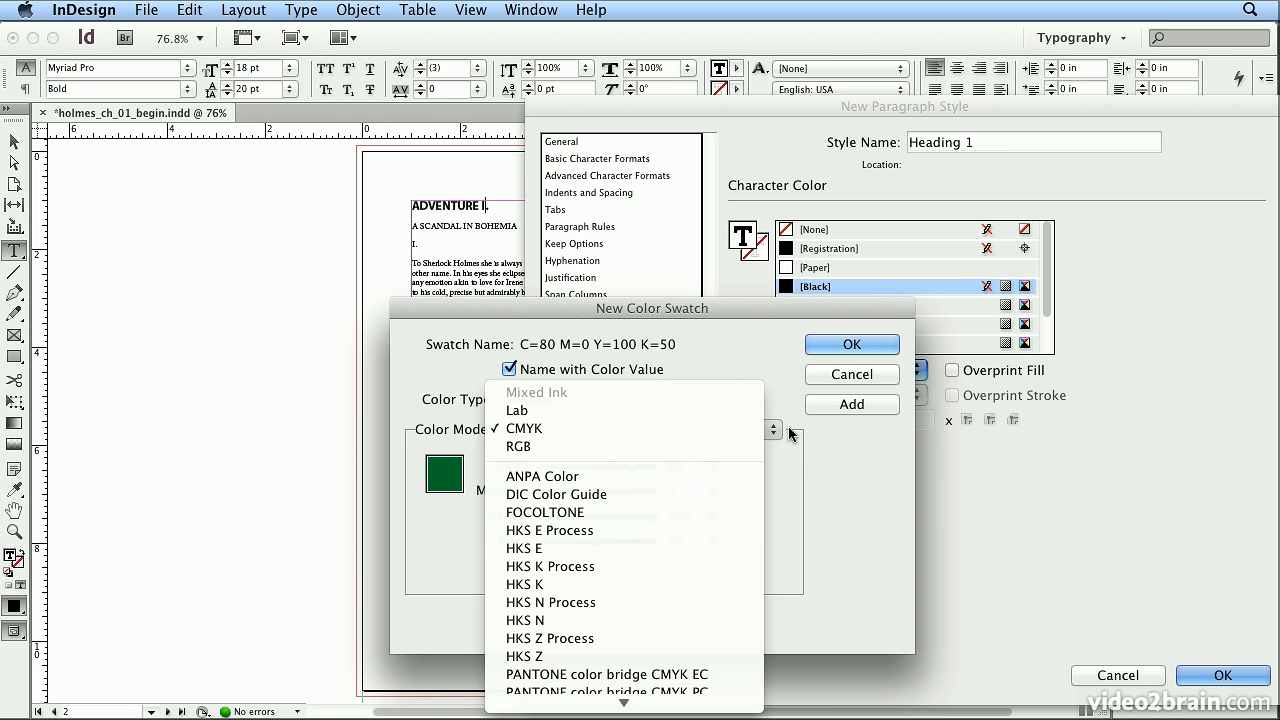
left_click(789, 430)
left_click(785, 430)
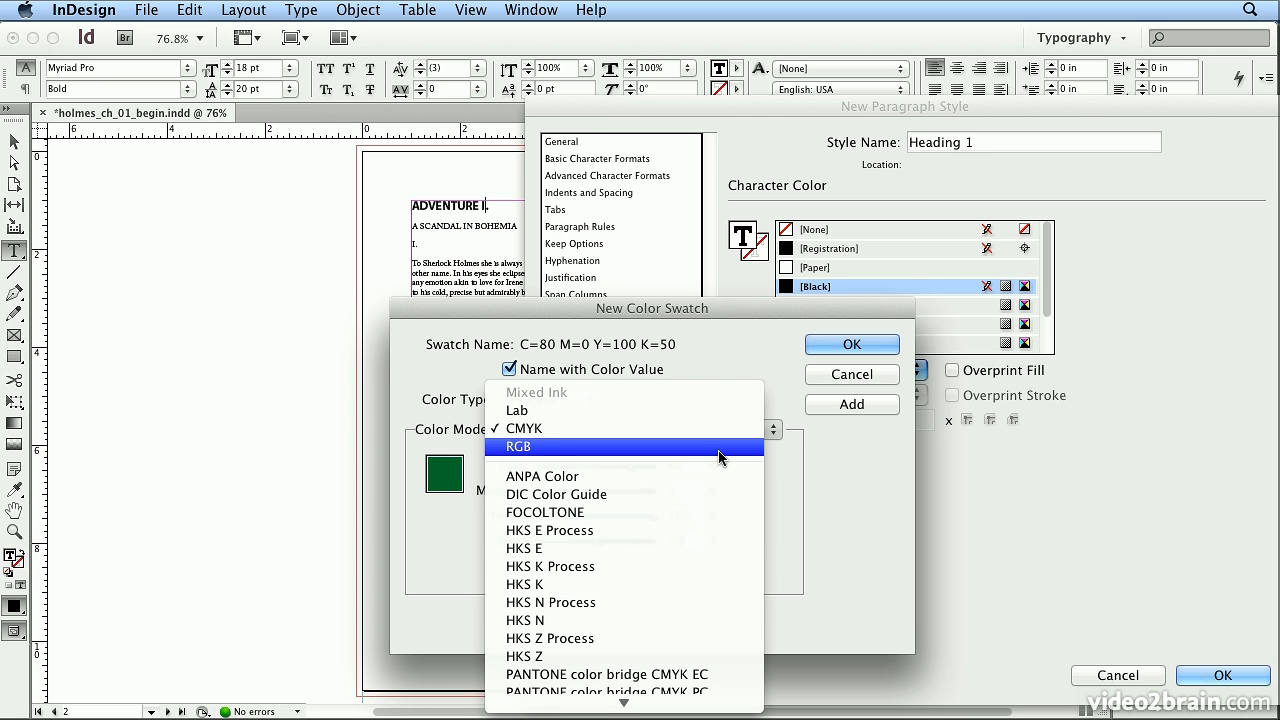
left_click(784, 430)
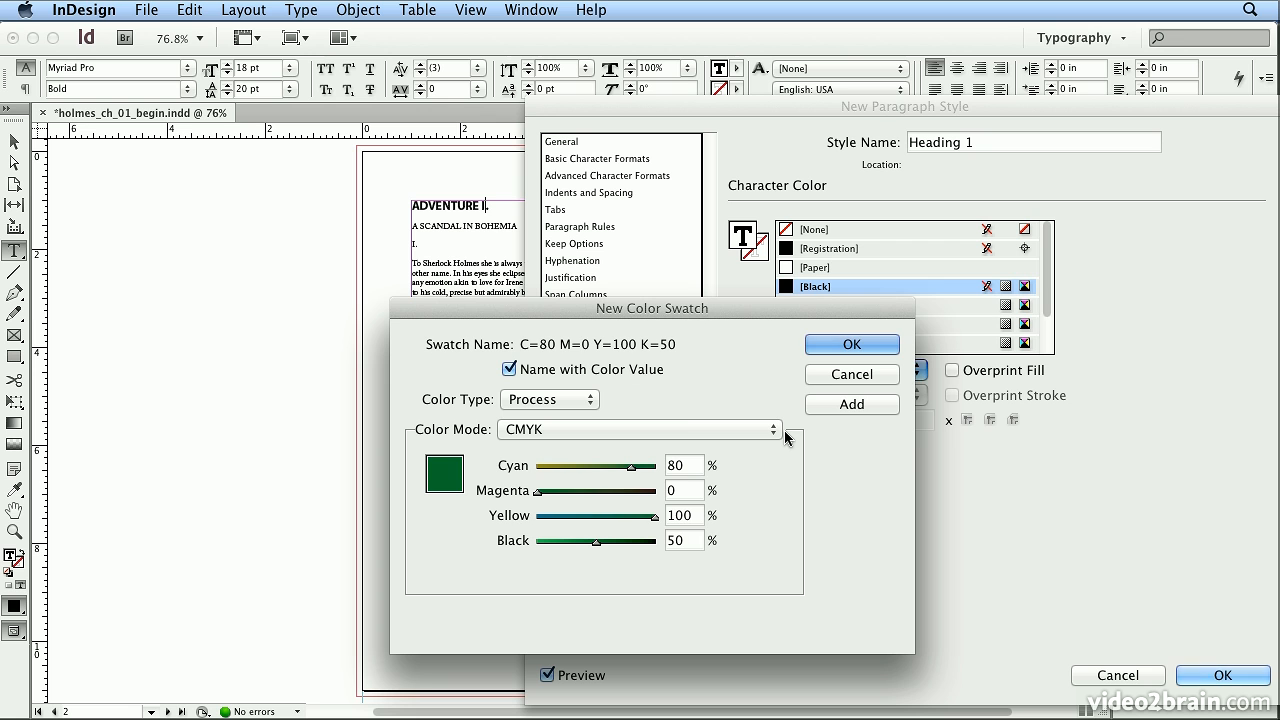
- Create the swatch and save the Heading 1 style with C=80 M=0 Y=100 K=50 as its character color
left_click(838, 346)
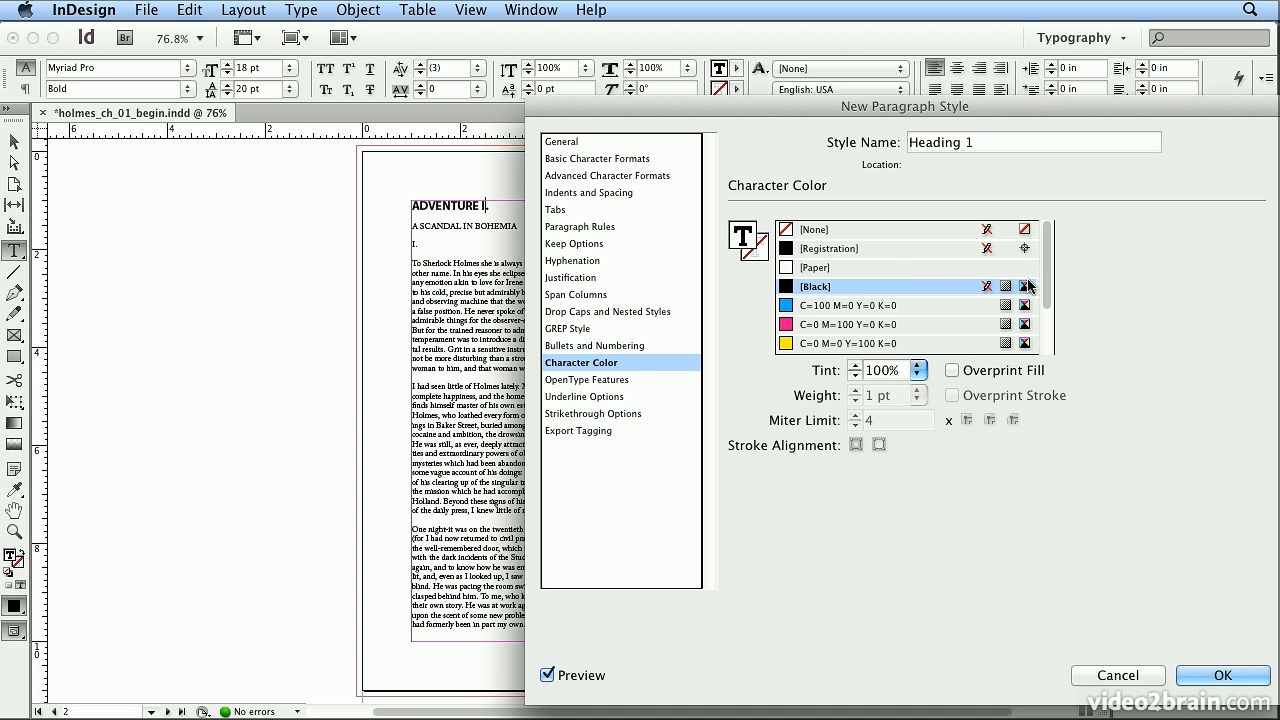
left_click_drag(1048, 262, 1047, 334)
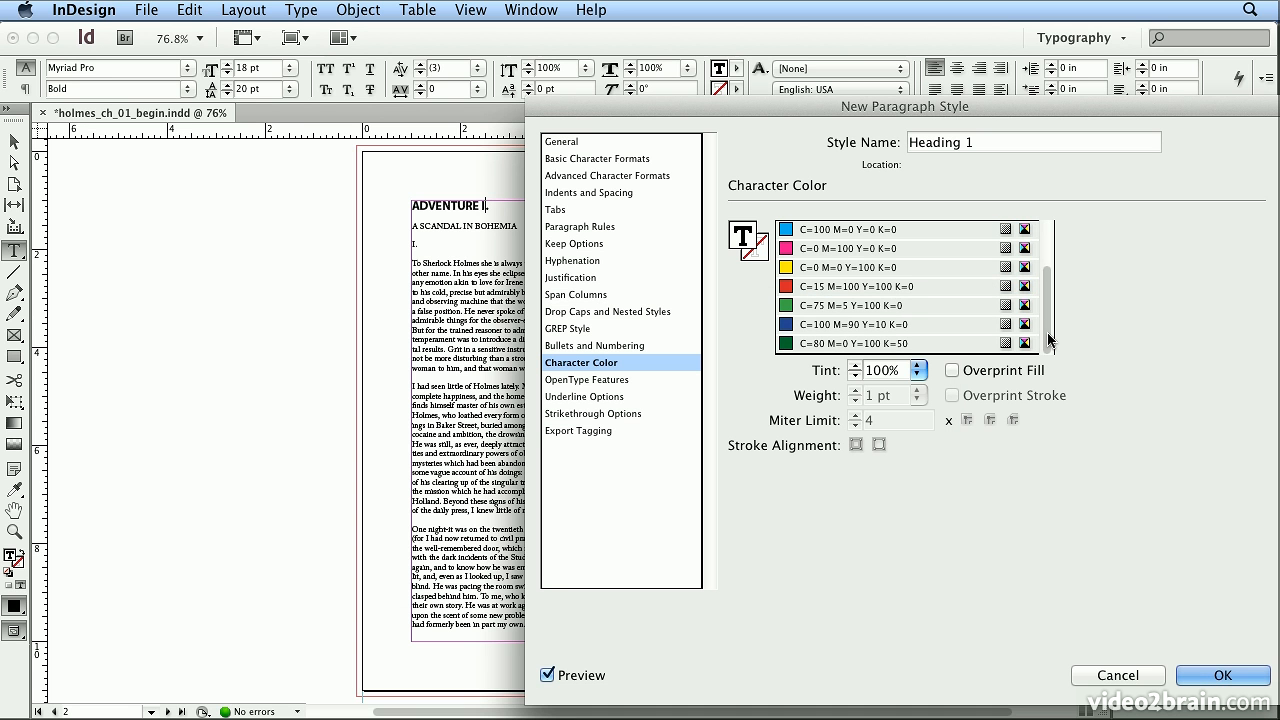
left_click(929, 343)
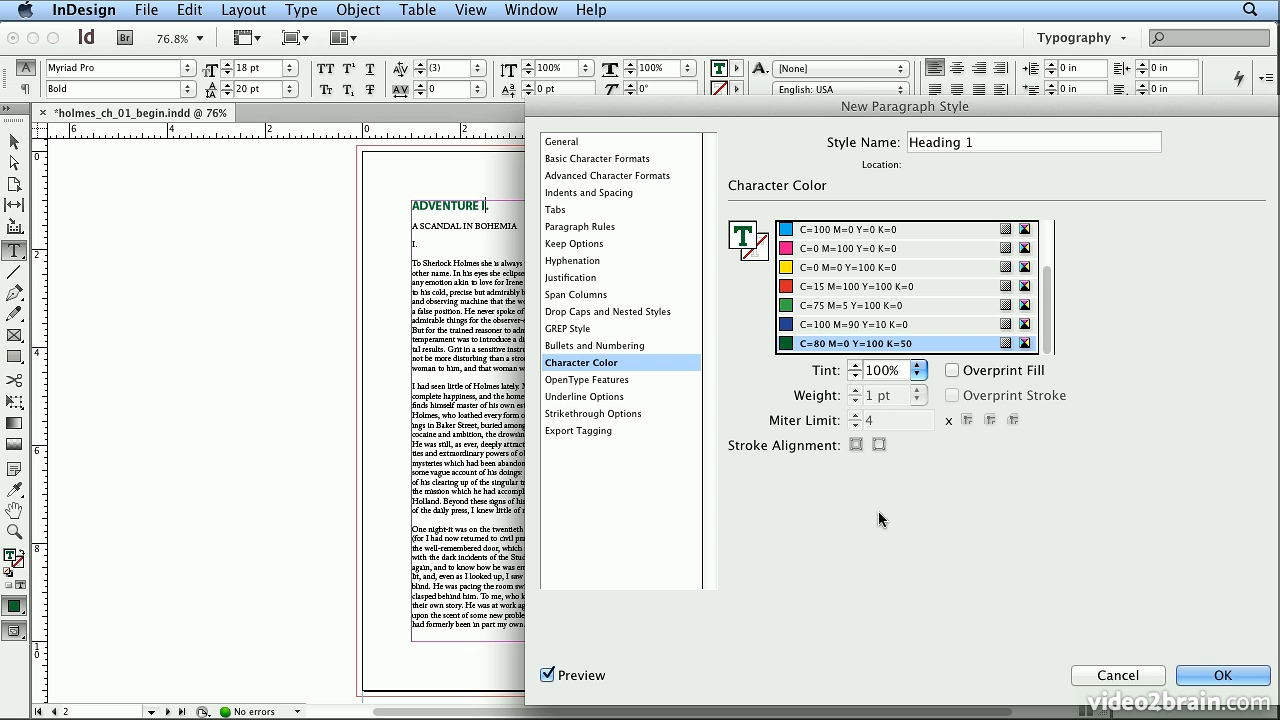
left_click(1220, 675)
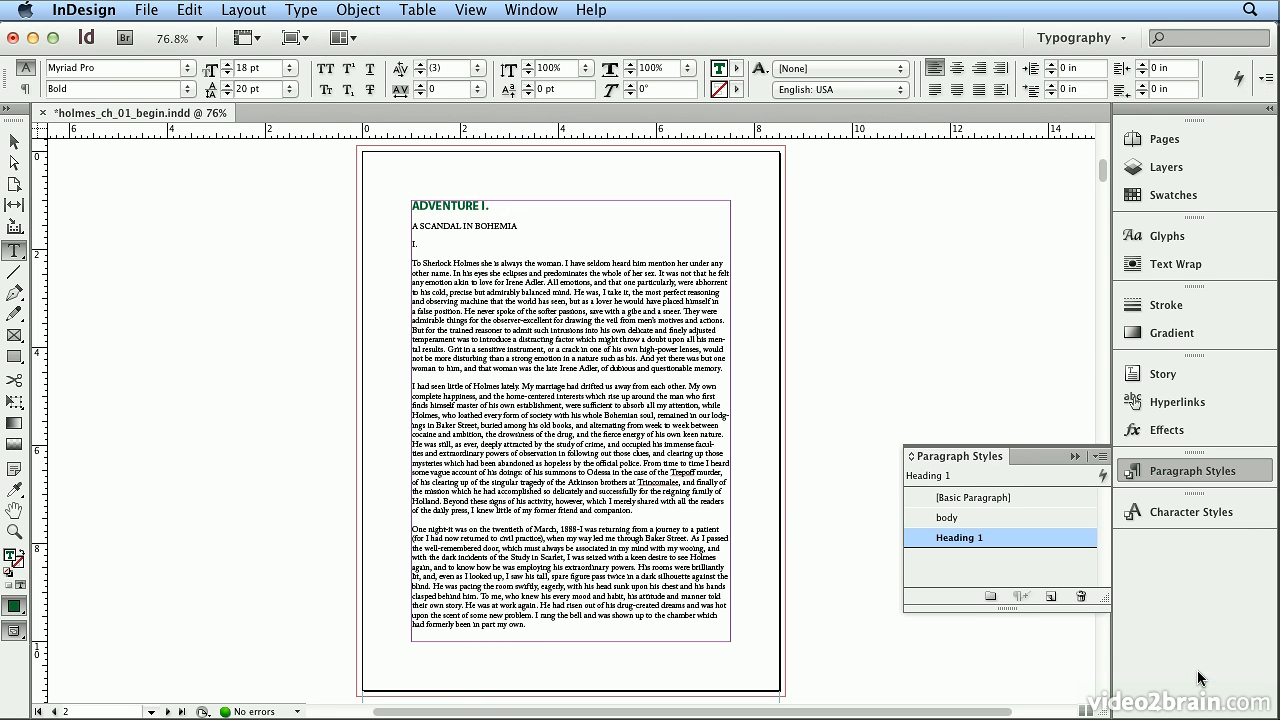
- Check which paragraph styles are applied to the "A SCANDAL IN BOHEMIA" line and the "ADVENTURE I." heading
left_click(590, 280)
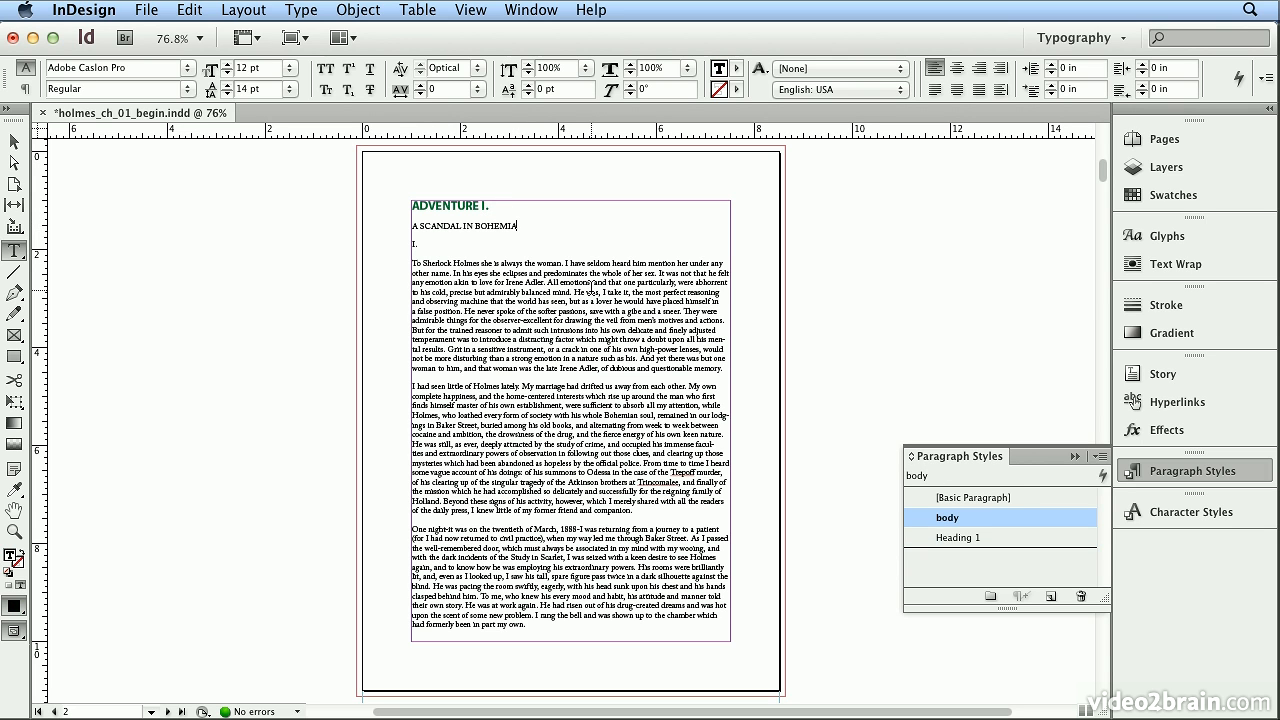
left_click(500, 207)
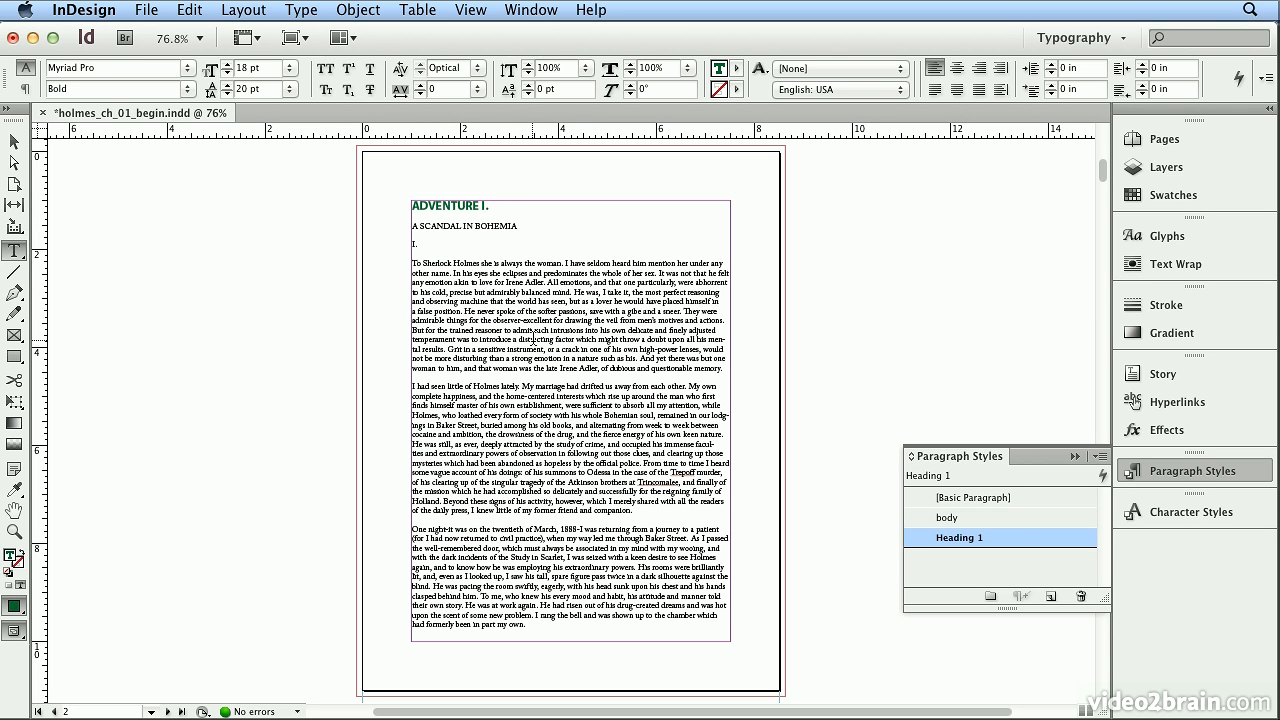